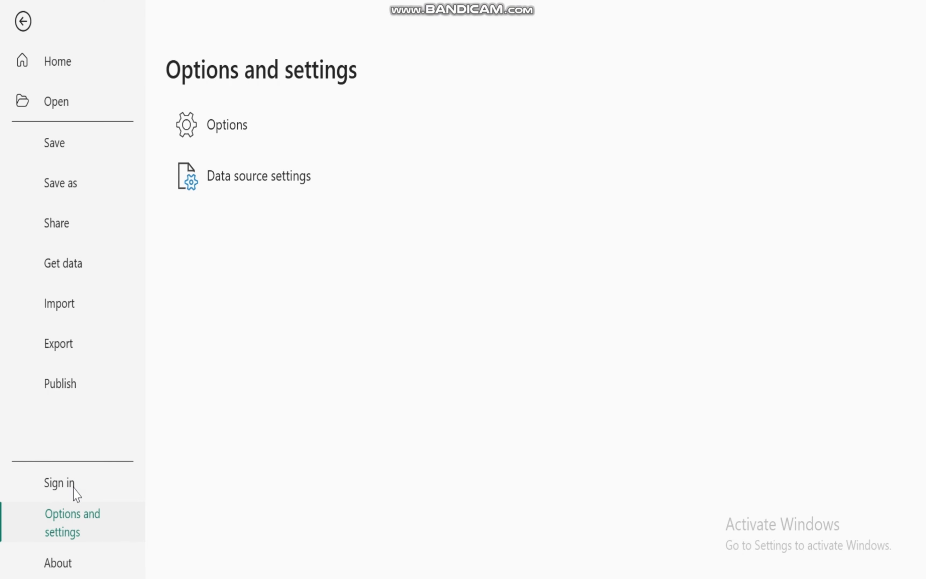
# Check that the Shape map visual is enabled among the preview features in the options, and accept the settings
pyautogui.click(214, 141)
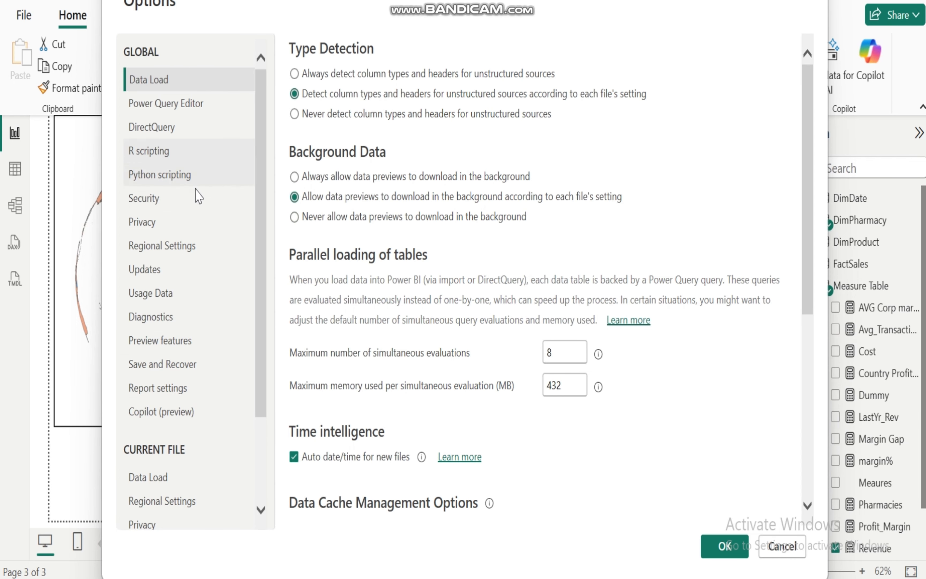
pyautogui.click(172, 345)
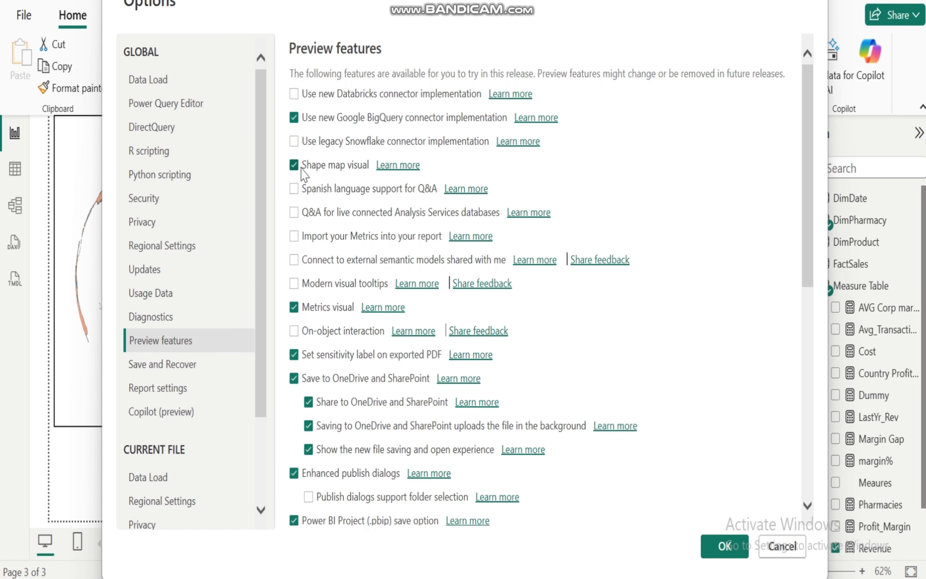
pyautogui.click(722, 546)
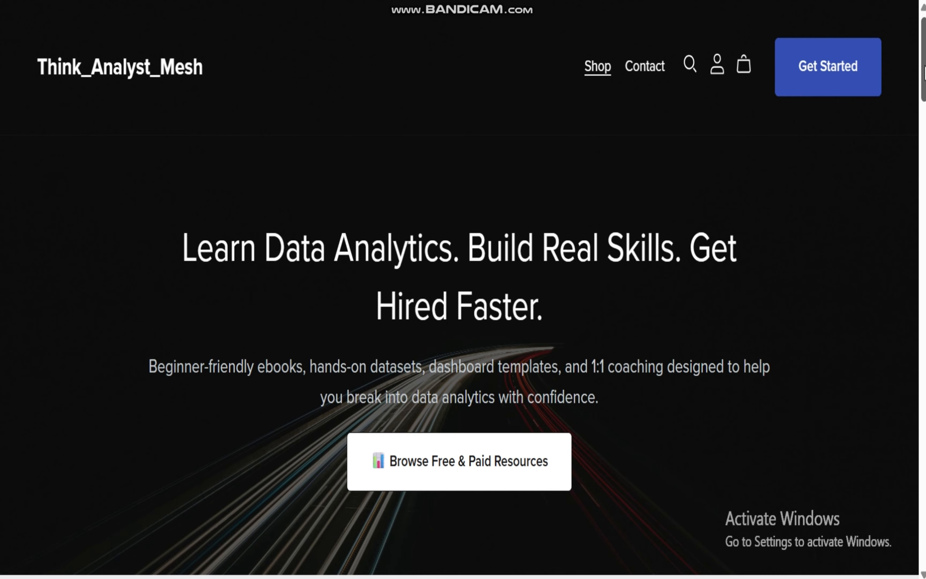
# View the 1:1 Data Analytics Coaching for Complete Beginners page from the shop's Featured Collection, and return to the collection
pyautogui.moveTo(924, 73); pyautogui.dragTo(923, 161)
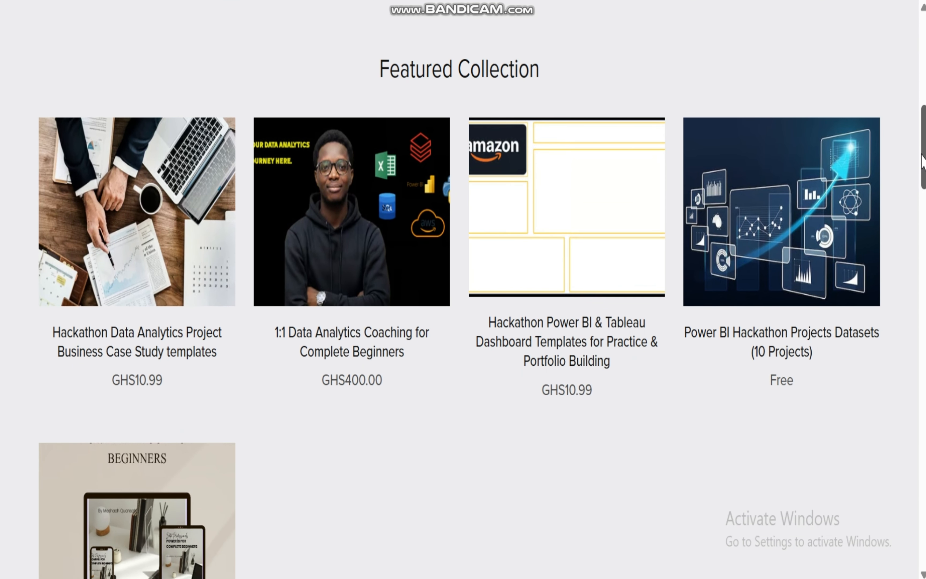
pyautogui.click(354, 348)
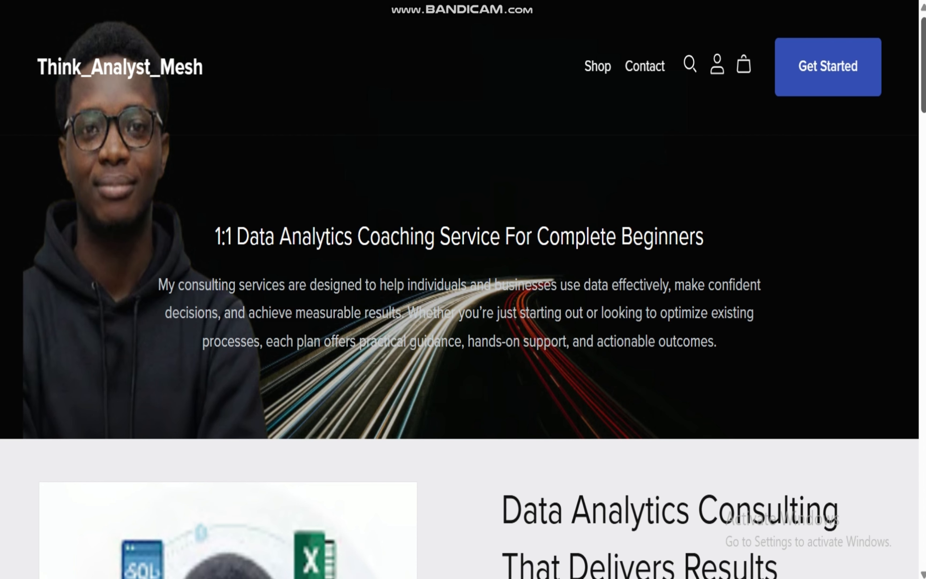
pyautogui.moveTo(924, 86)
pyautogui.mouseDown()
pyautogui.moveTo(924, 499)
pyautogui.moveTo(924, 82)
pyautogui.mouseUp()
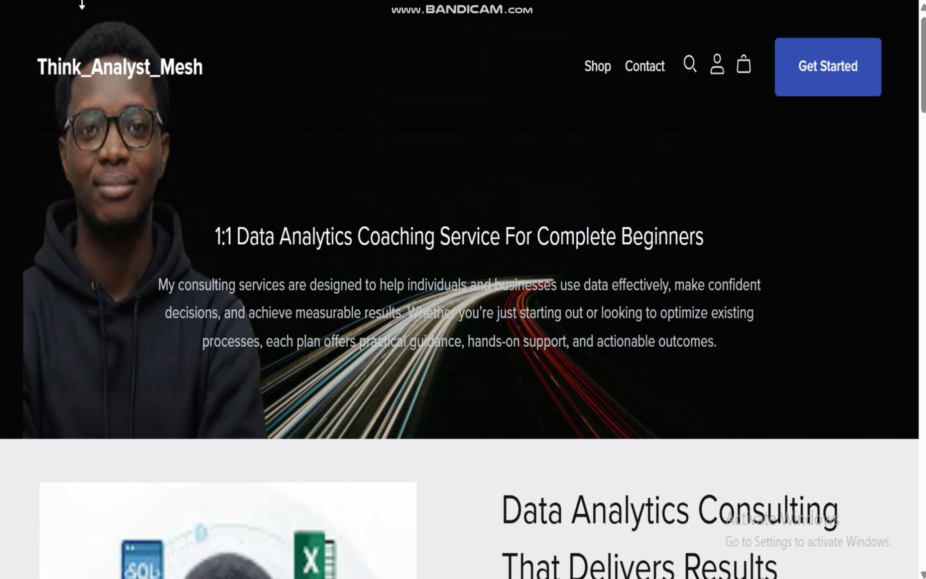
pyautogui.click(128, 1)
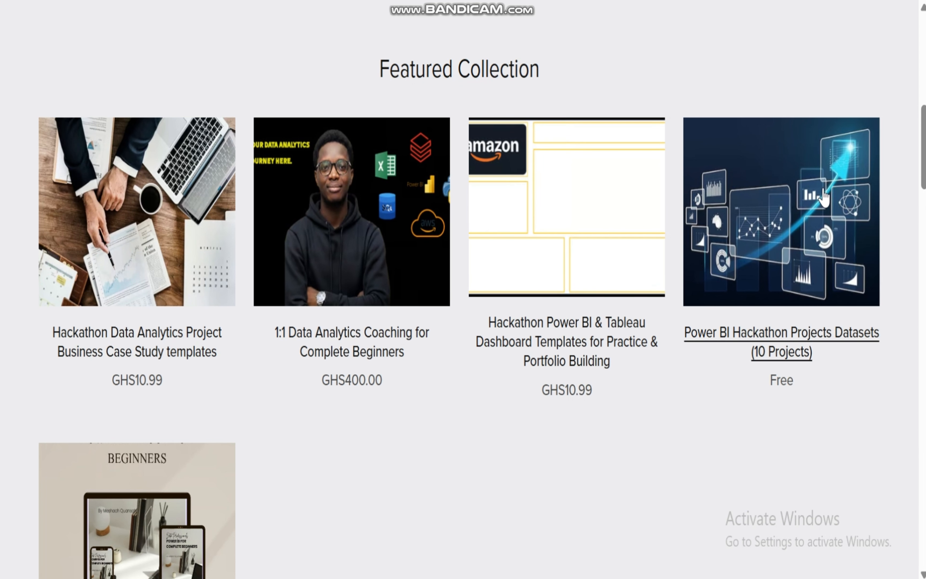
# View the product page of the Power BI for Complete Beginners guide in the Featured Collection
pyautogui.moveTo(924, 161); pyautogui.dragTo(924, 211)
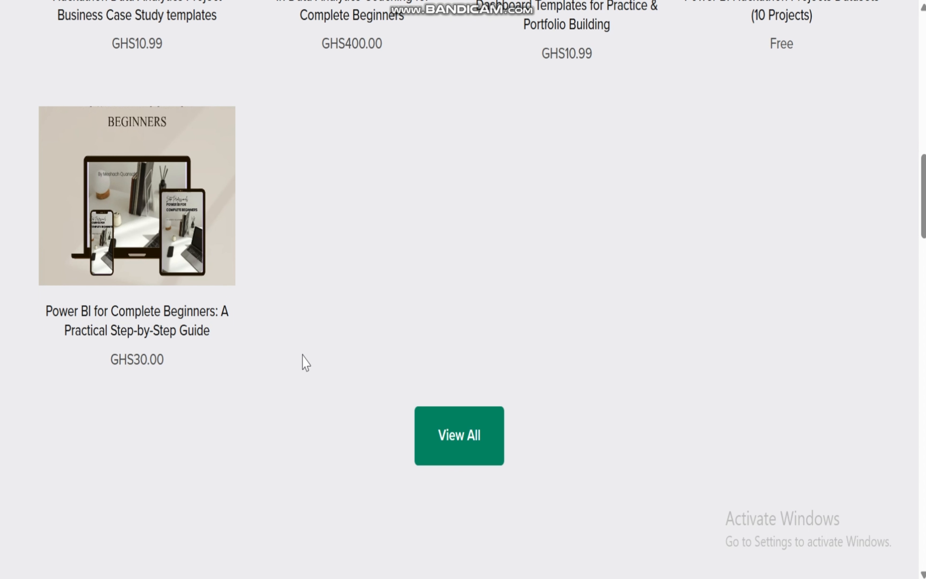
pyautogui.click(123, 337)
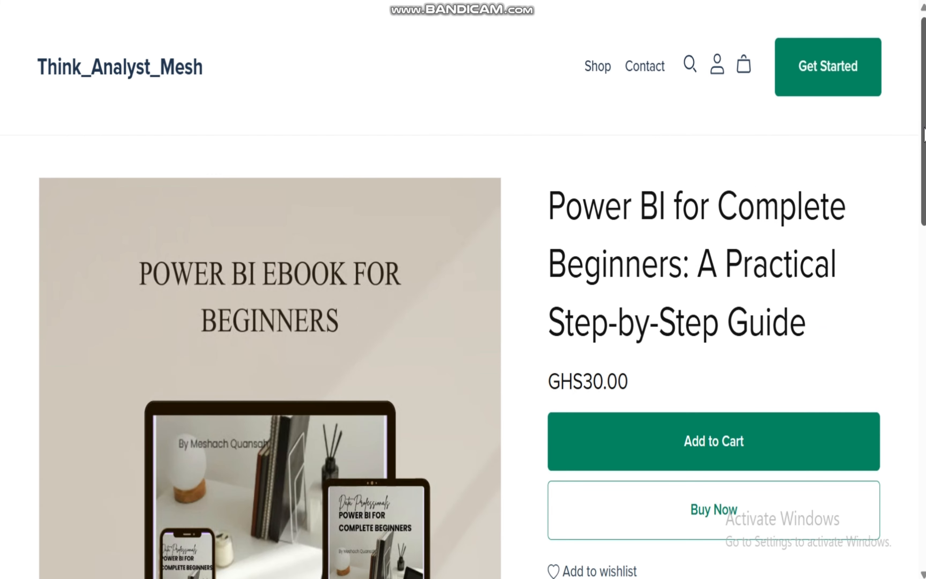
pyautogui.moveTo(924, 132)
pyautogui.mouseDown()
pyautogui.moveTo(922, 467)
pyautogui.moveTo(925, 129)
pyautogui.mouseUp()
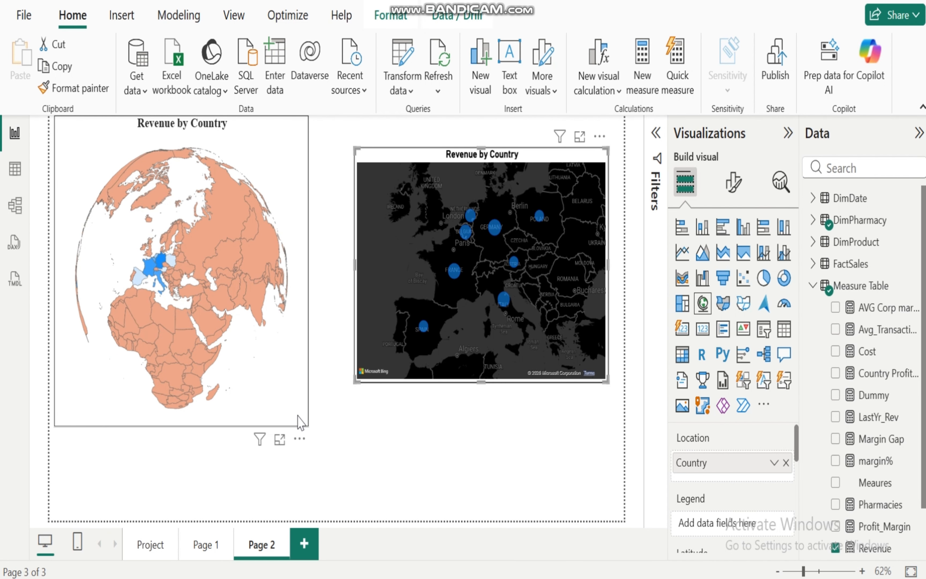
# Switch to the Chrome window with the Google results and search for "natural earth"
pyautogui.moveTo(455, 574)
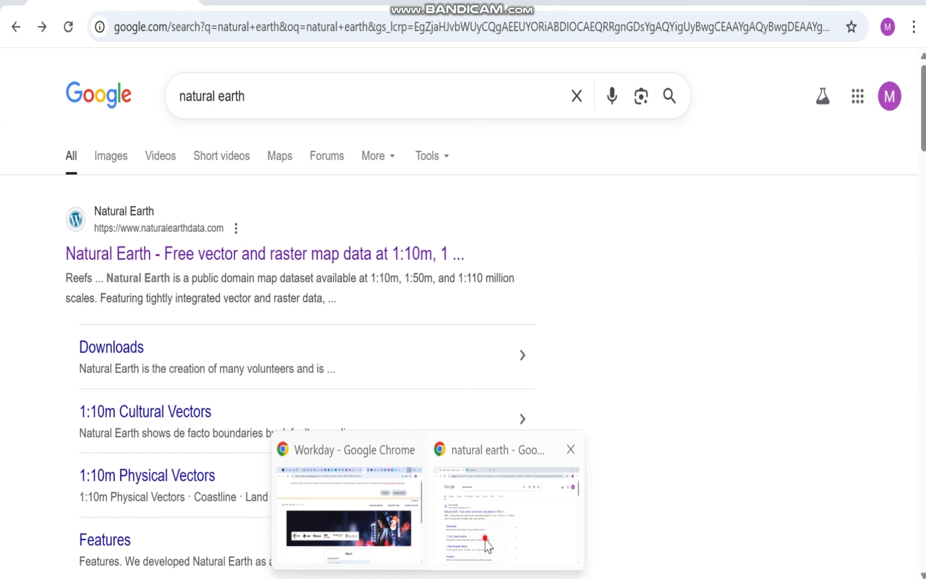
pyautogui.click(486, 544)
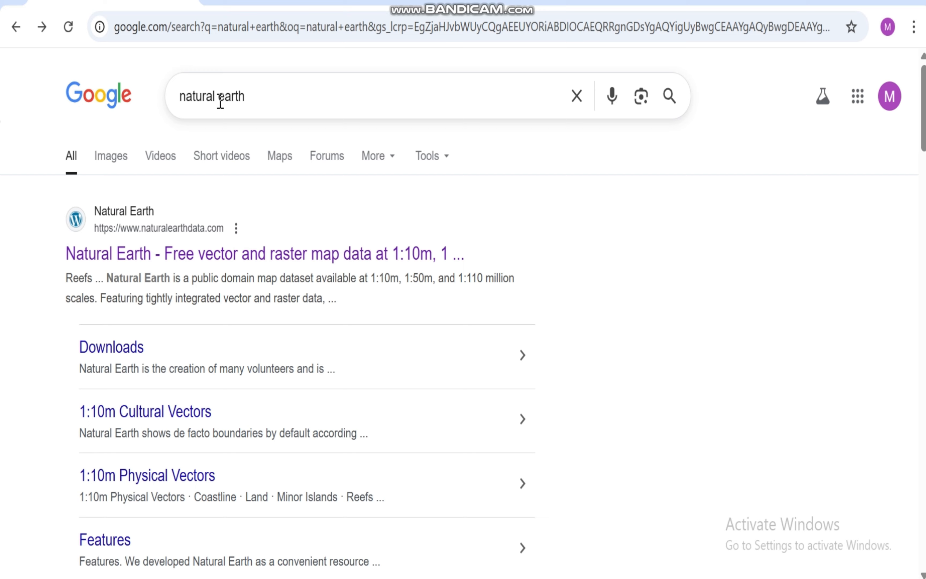
pyautogui.click(329, 26)
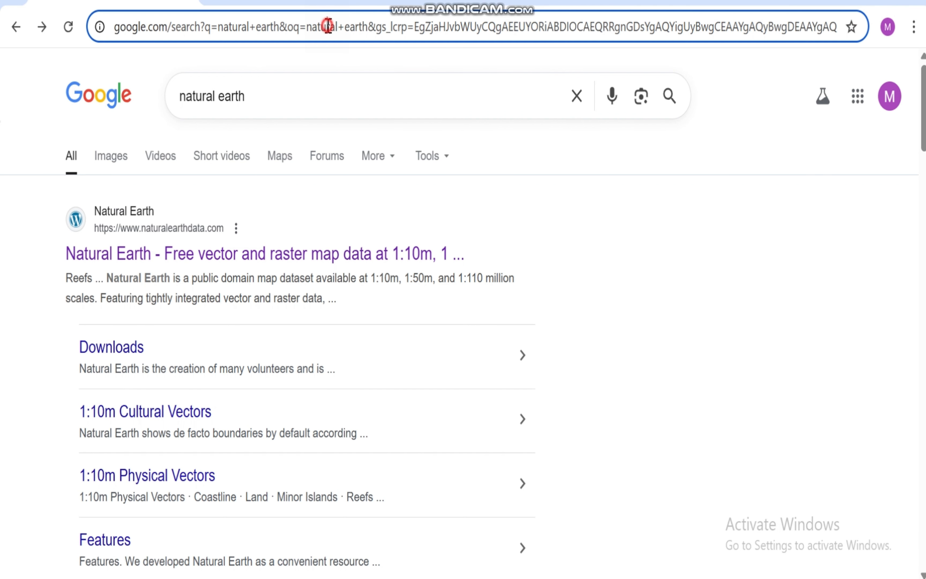
pyautogui.write('NA')
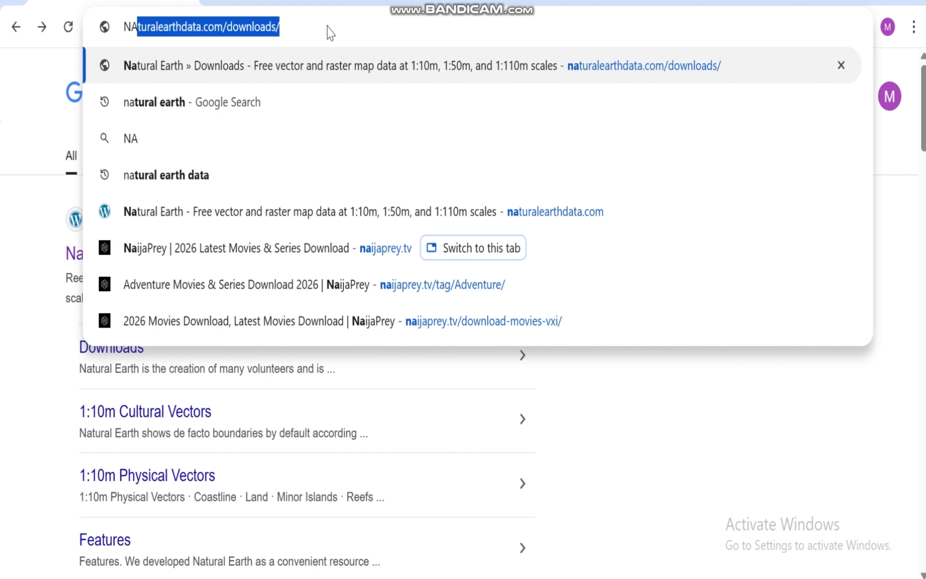
pyautogui.write('TURAL EAR')
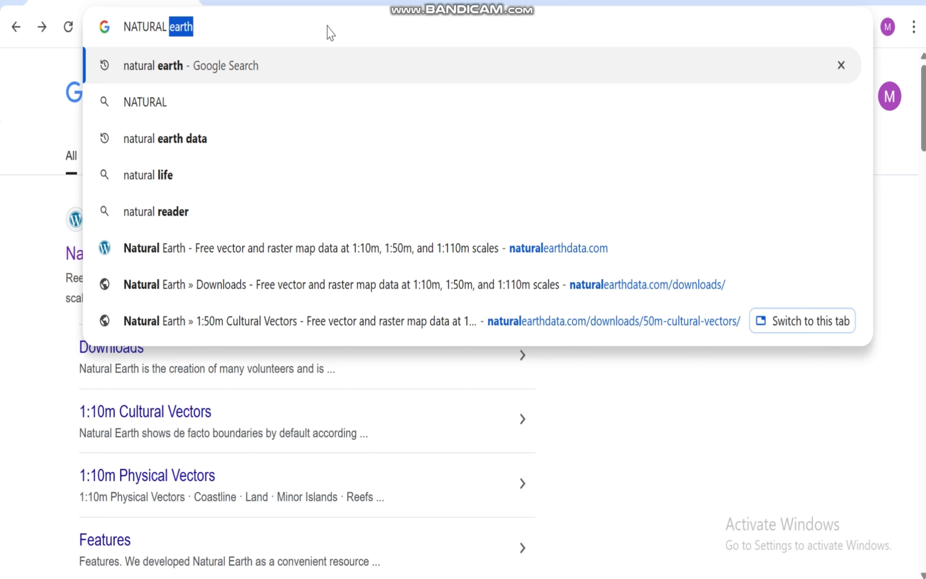
pyautogui.write('TH')
pyautogui.press('Return')
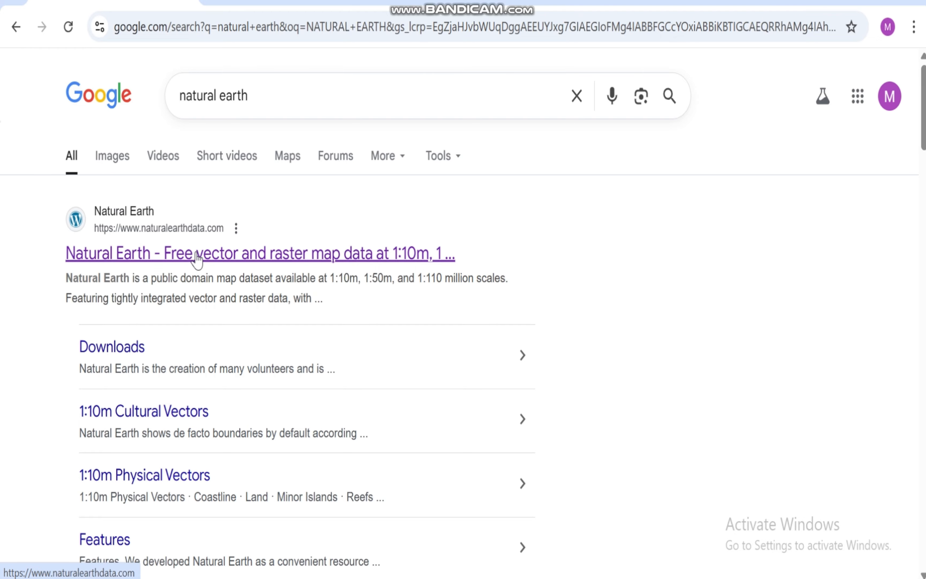
# Open the Natural Earth website from the search results, look over its home page, and go to Downloads
pyautogui.click(178, 260)
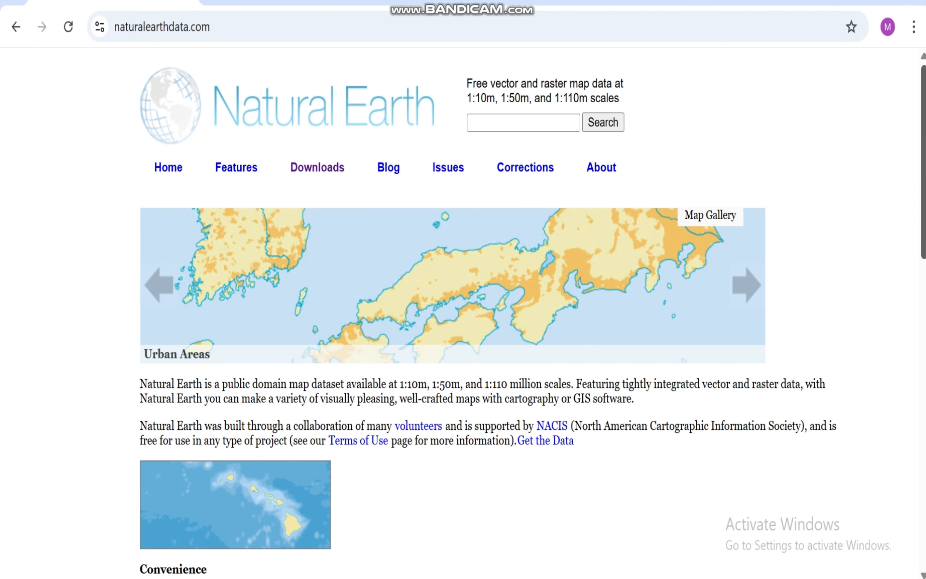
pyautogui.moveTo(924, 137); pyautogui.dragTo(903, 215)
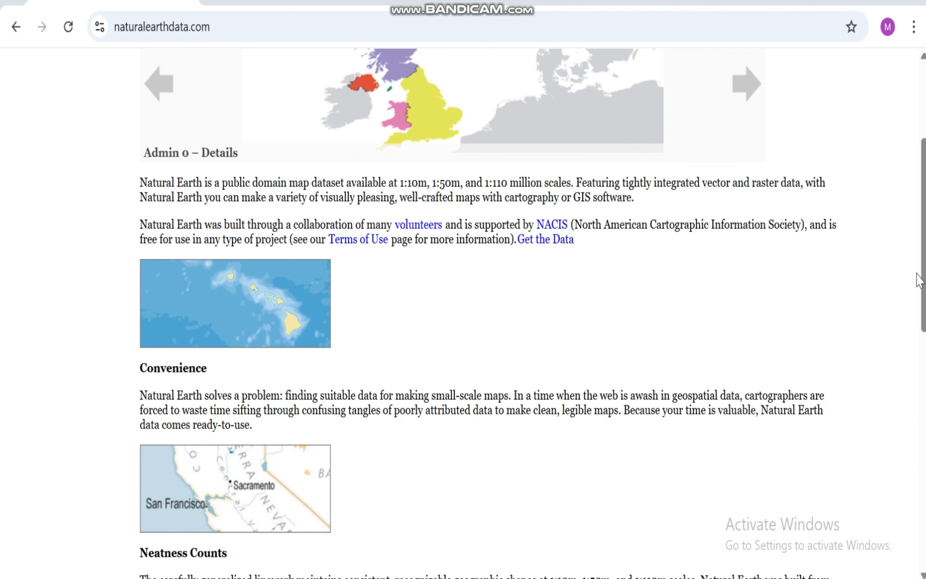
pyautogui.moveTo(923, 274); pyautogui.dragTo(923, 201)
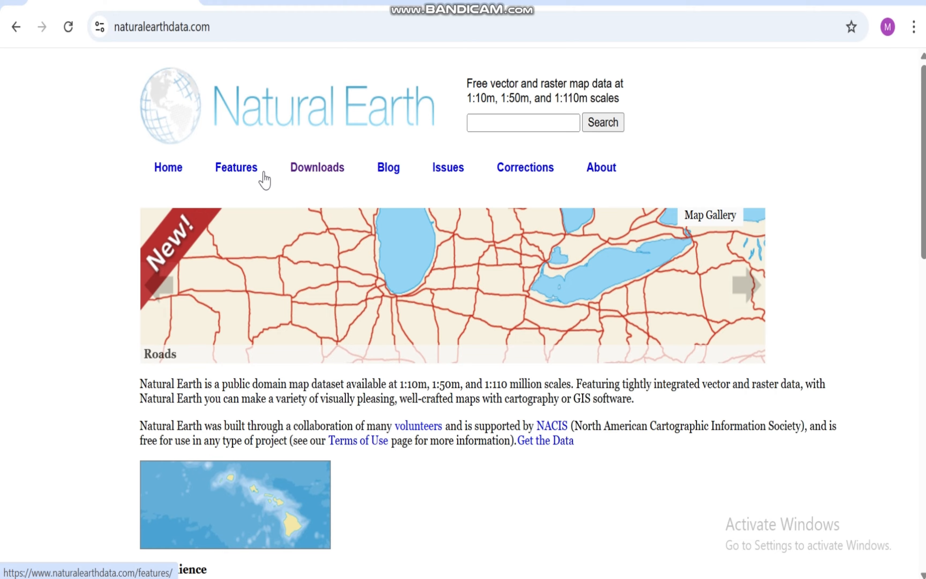
pyautogui.click(321, 172)
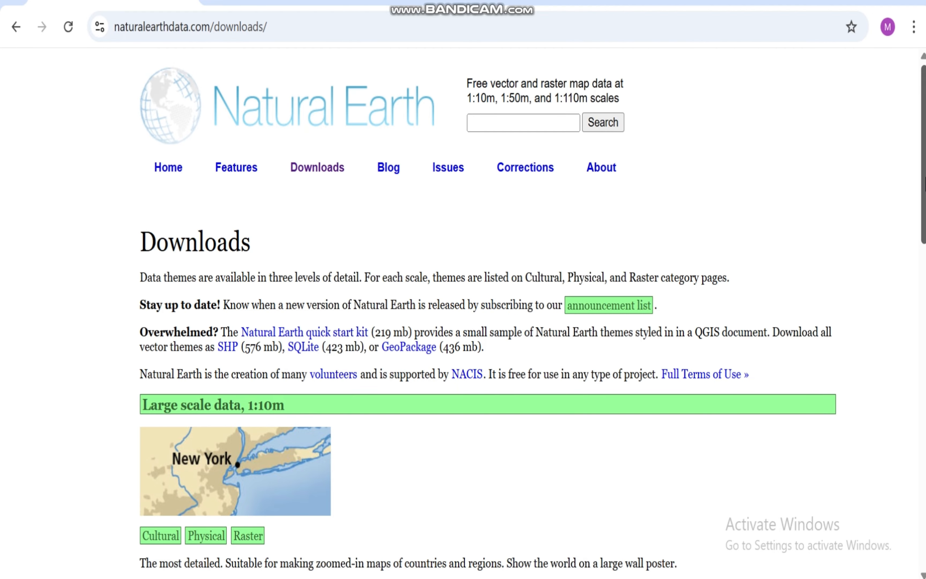
# Look through the available data scales and open the Cultural category of the medium scale data, 1:50m
pyautogui.moveTo(923, 178); pyautogui.dragTo(924, 257)
pyautogui.scroll(-8, 918, 344)
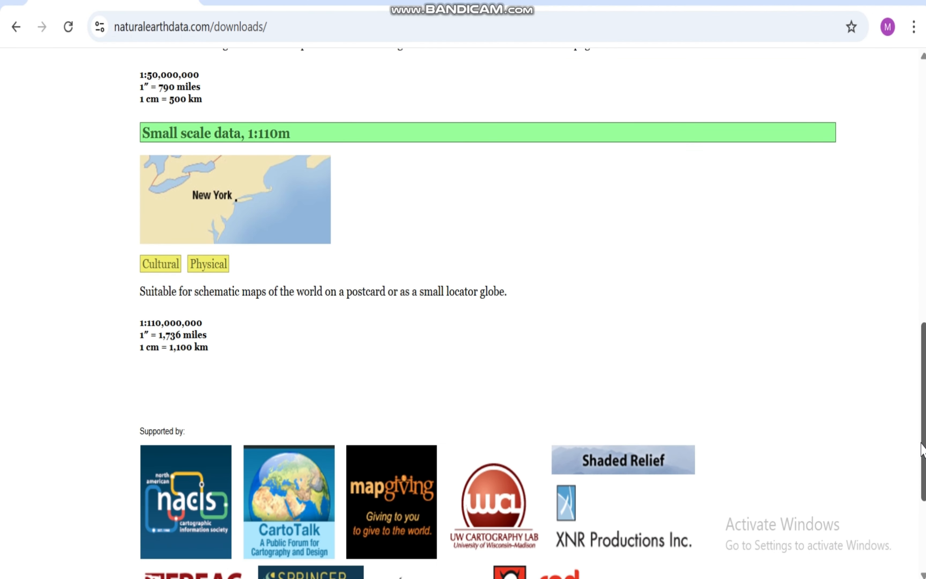
pyautogui.scroll(10, 923, 306)
pyautogui.scroll(2, 925, 281)
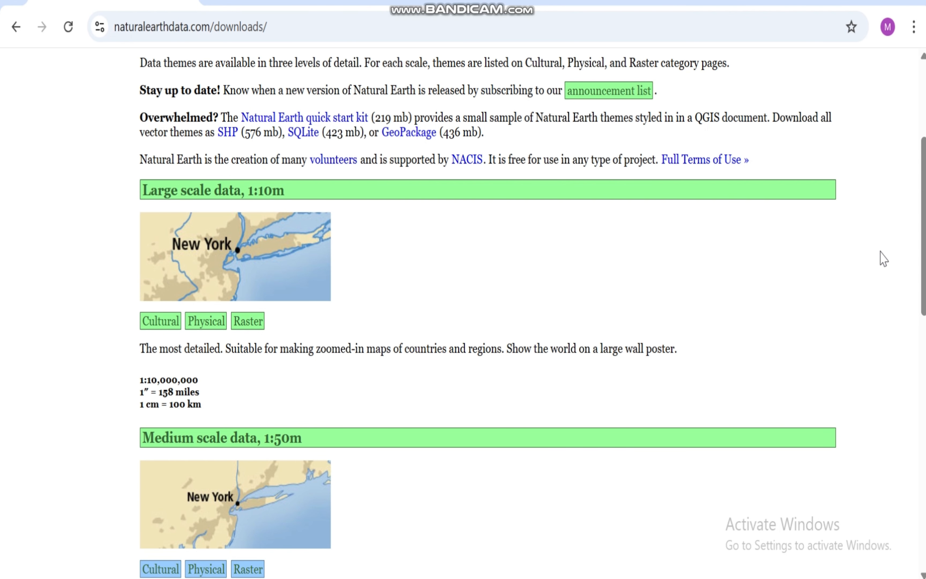
pyautogui.moveTo(923, 236); pyautogui.dragTo(921, 320)
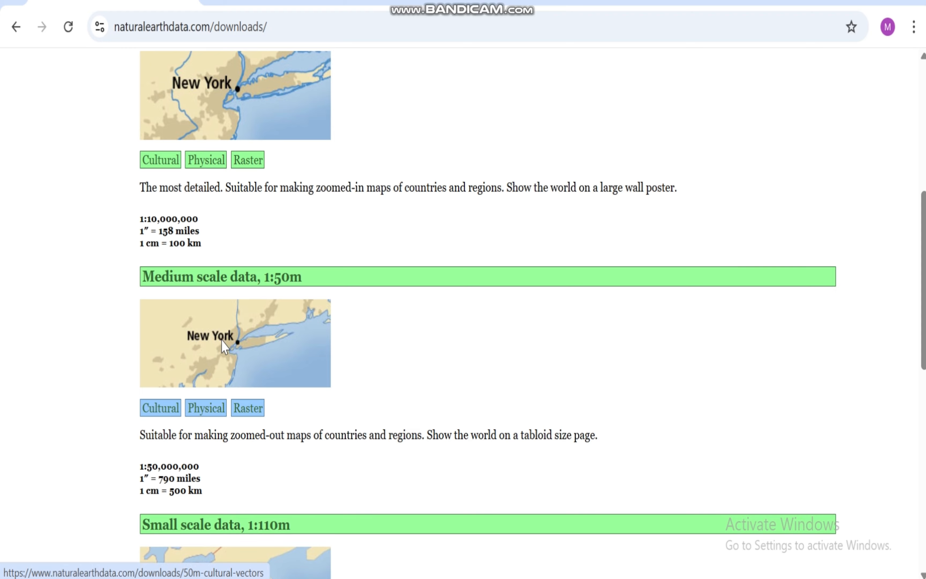
pyautogui.click(235, 322)
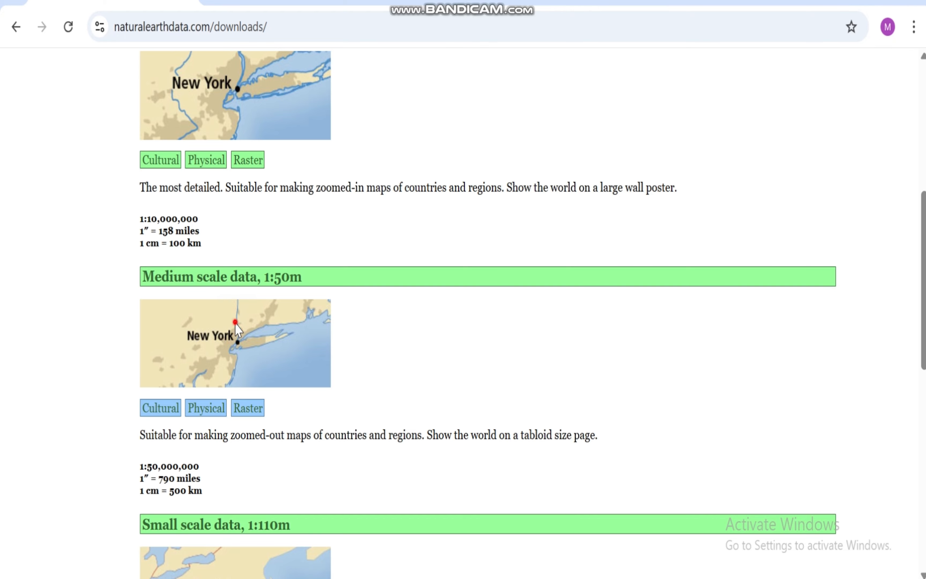
pyautogui.click(304, 276)
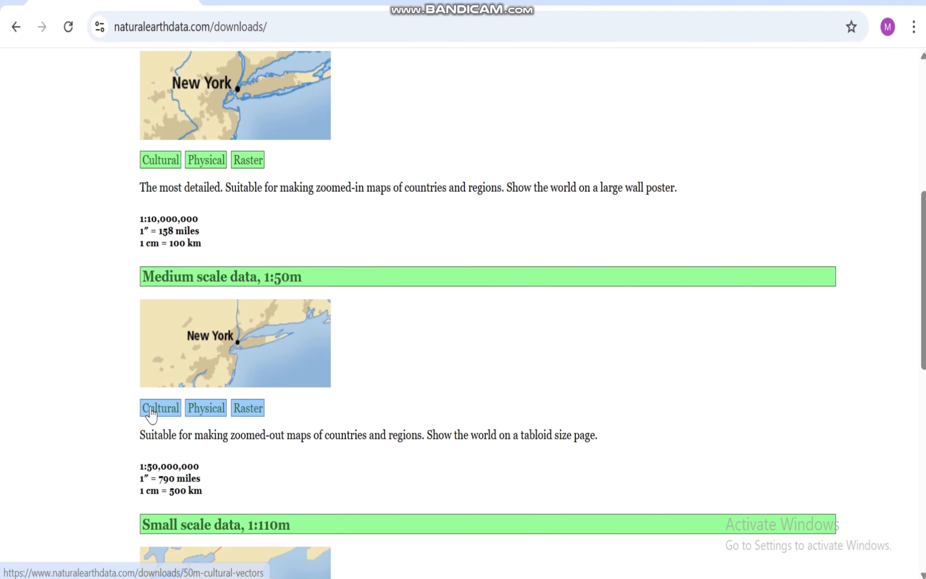
pyautogui.click(152, 411)
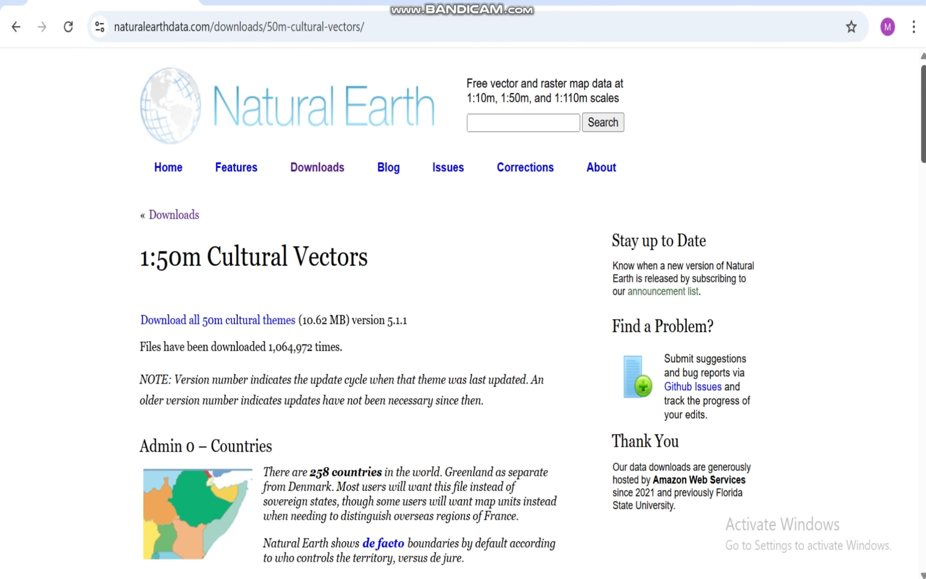
# Download the Admin 0 – Countries file and check it in the browser's download list
pyautogui.scroll(-8, 513, 207)
pyautogui.scroll(7, 513, 207)
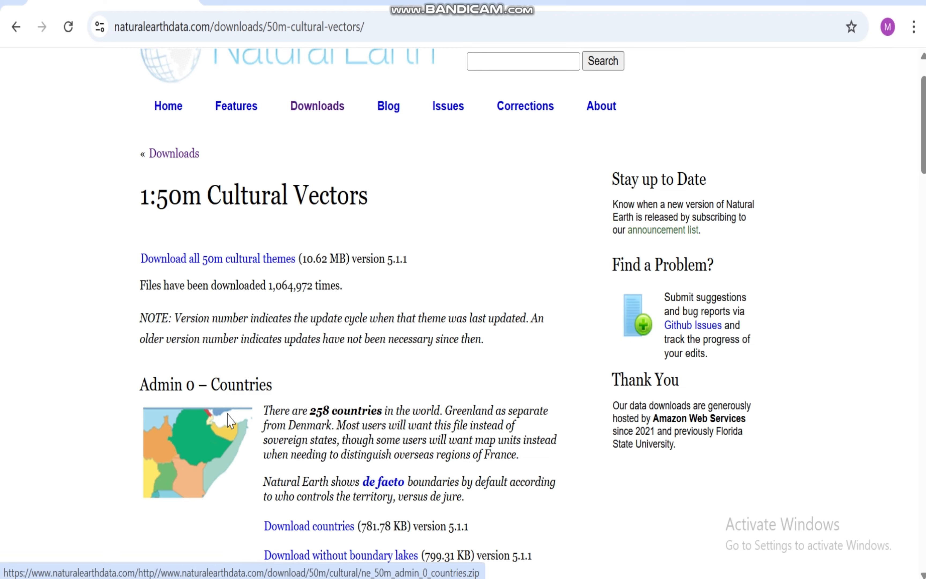
pyautogui.click(315, 533)
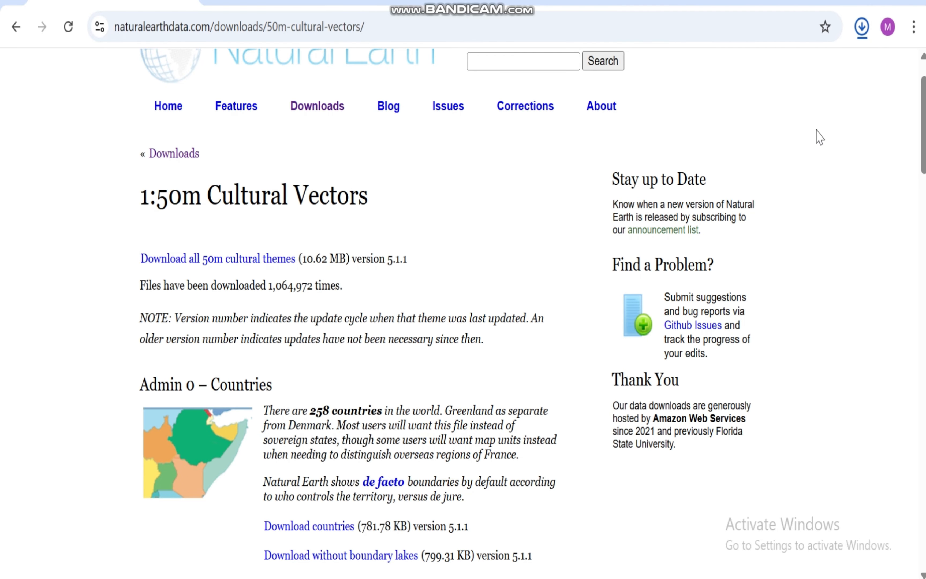
pyautogui.click(862, 28)
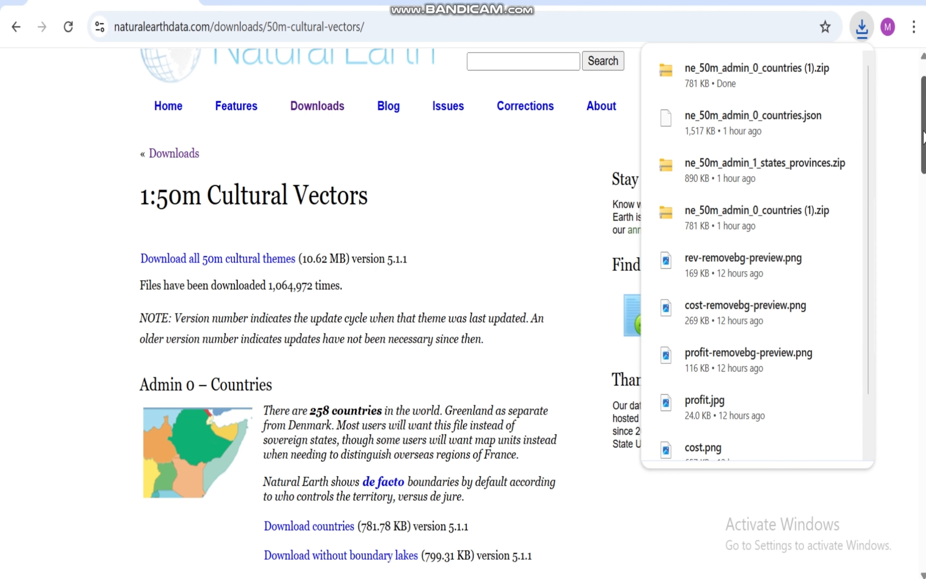
# Download the Admin 1 states and provinces file, and look over the remaining 1:50m cultural themes
pyautogui.moveTo(925, 131); pyautogui.dragTo(913, 402)
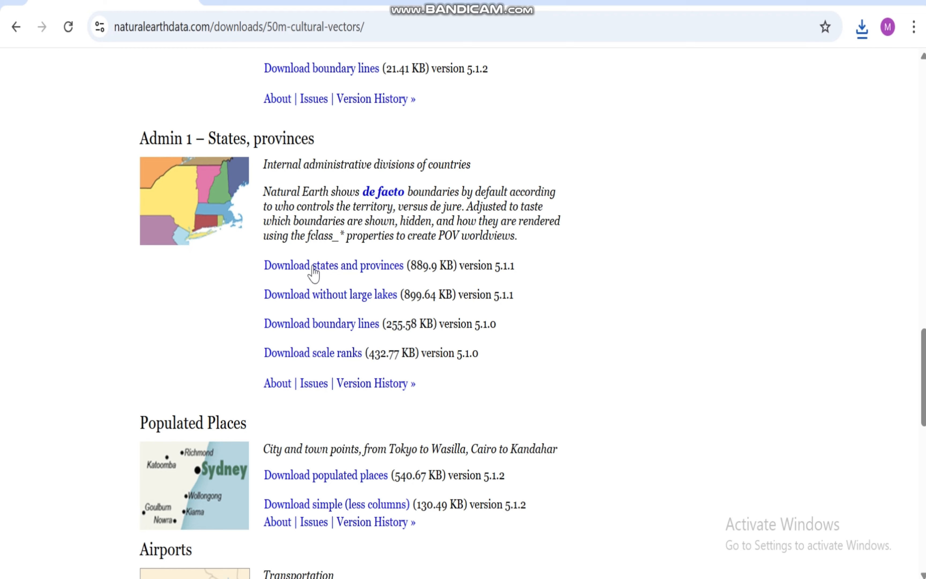
pyautogui.click(327, 273)
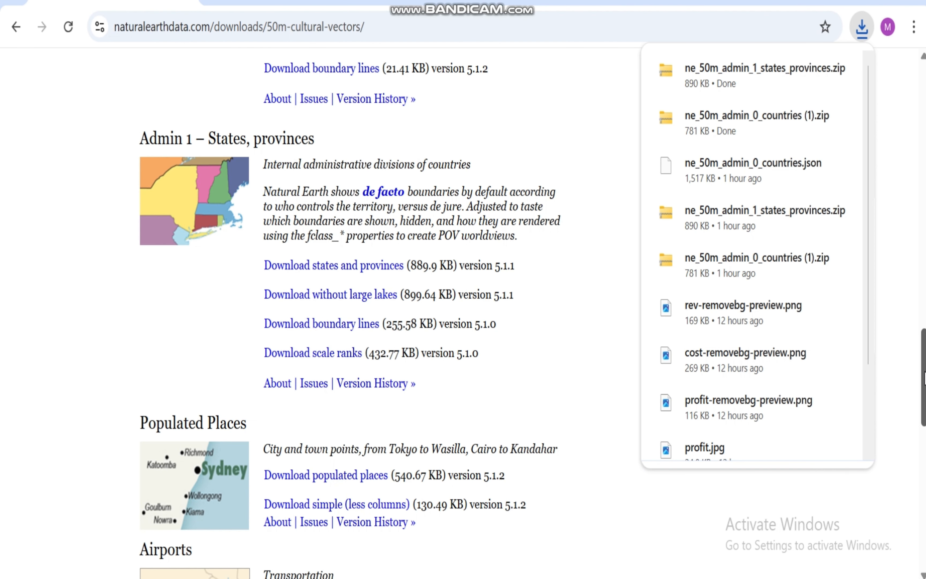
pyautogui.moveTo(925, 372); pyautogui.dragTo(924, 412)
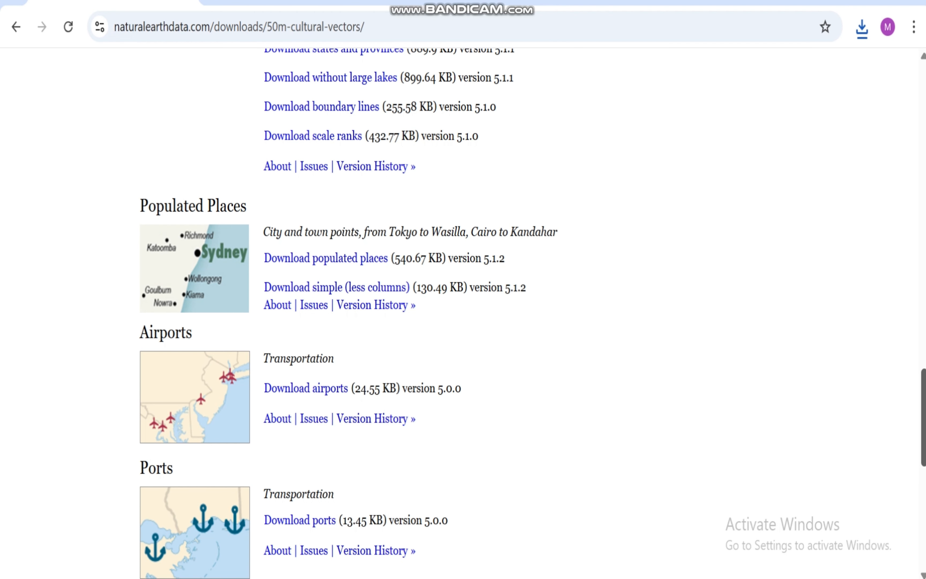
pyautogui.moveTo(924, 413); pyautogui.dragTo(924, 470)
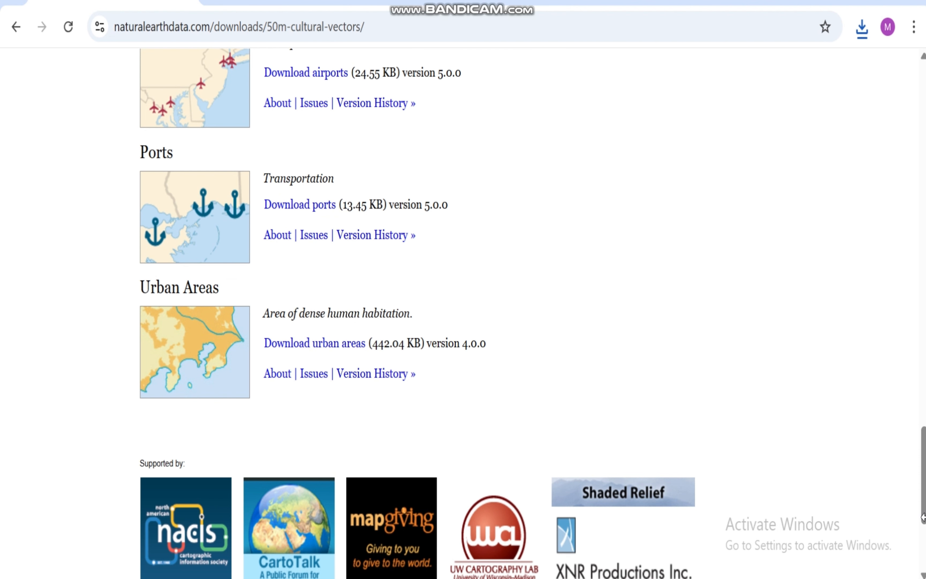
pyautogui.press('Home')
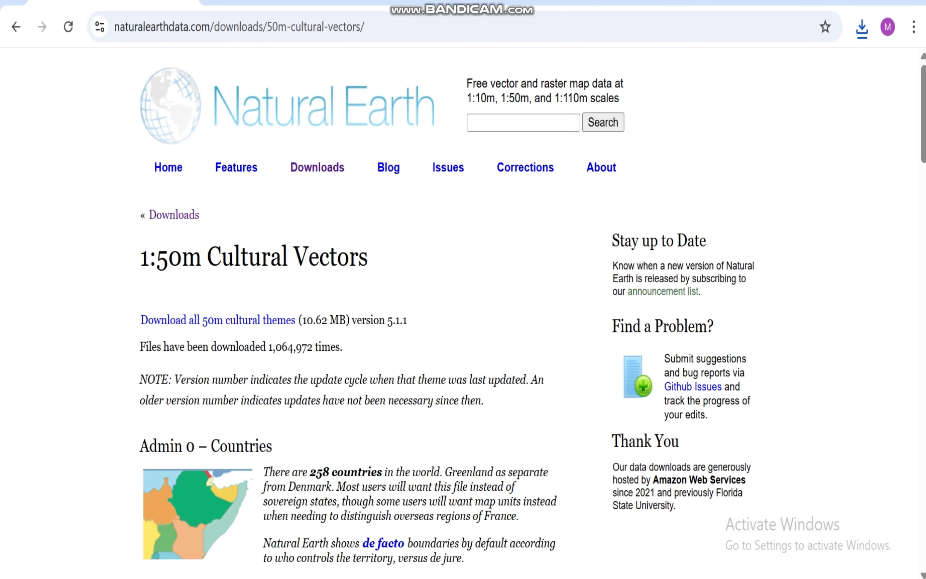
# Open File Explorer and check the downloaded ne_50m_admin_0_countries (1) and ne_50m_admin_1_states_provinces archives in the Downloads folder
pyautogui.moveTo(428, 577)
pyautogui.press('super+s')
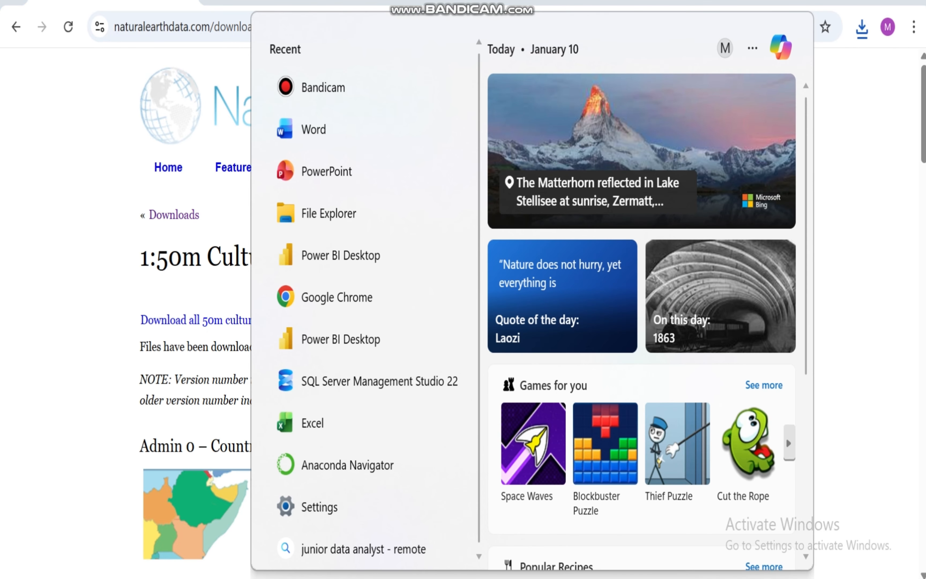
pyautogui.write('fil')
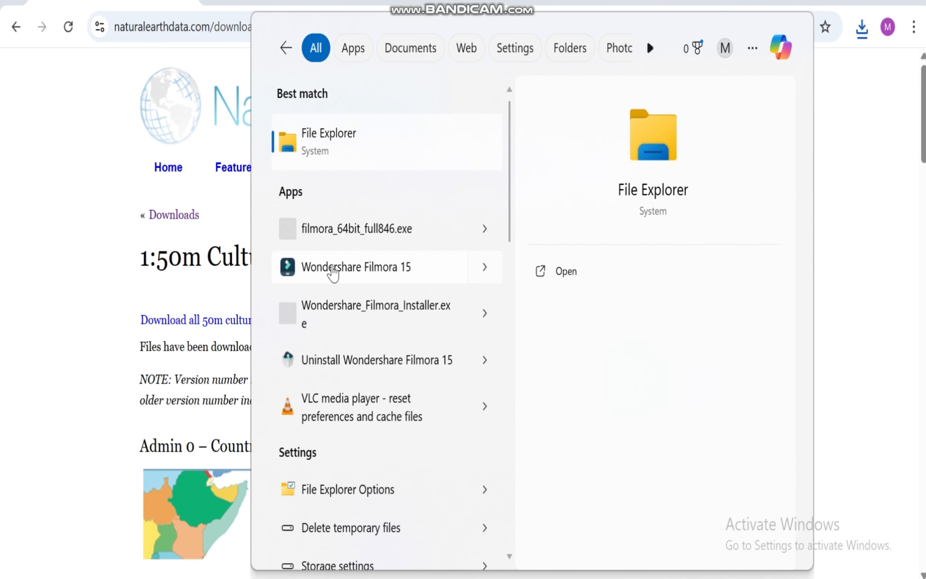
pyautogui.click(358, 146)
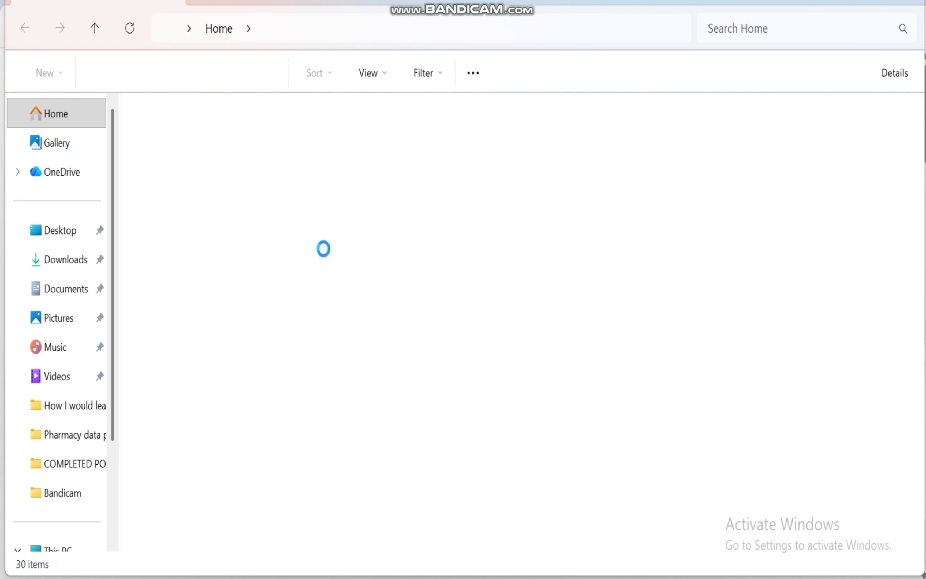
pyautogui.click(64, 260)
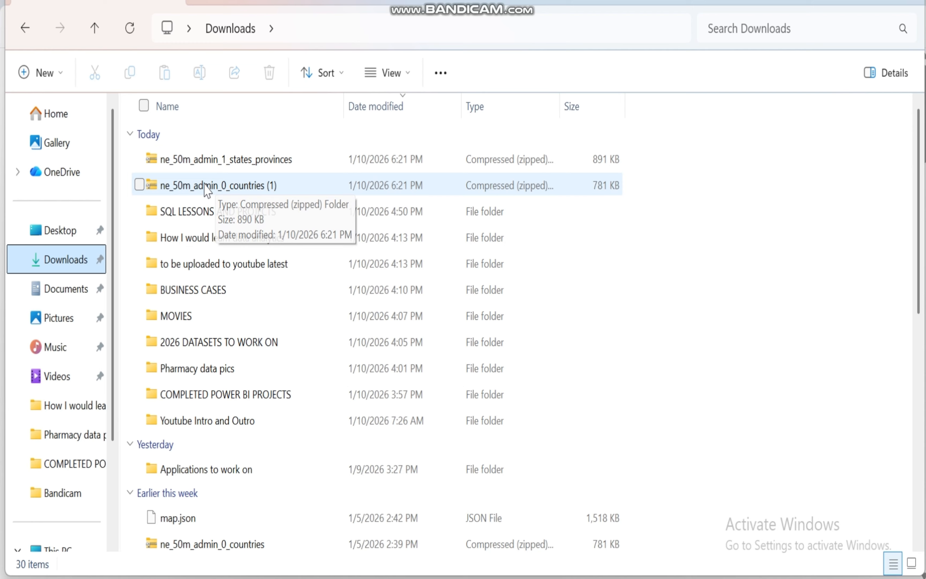
pyautogui.moveTo(274, 164)
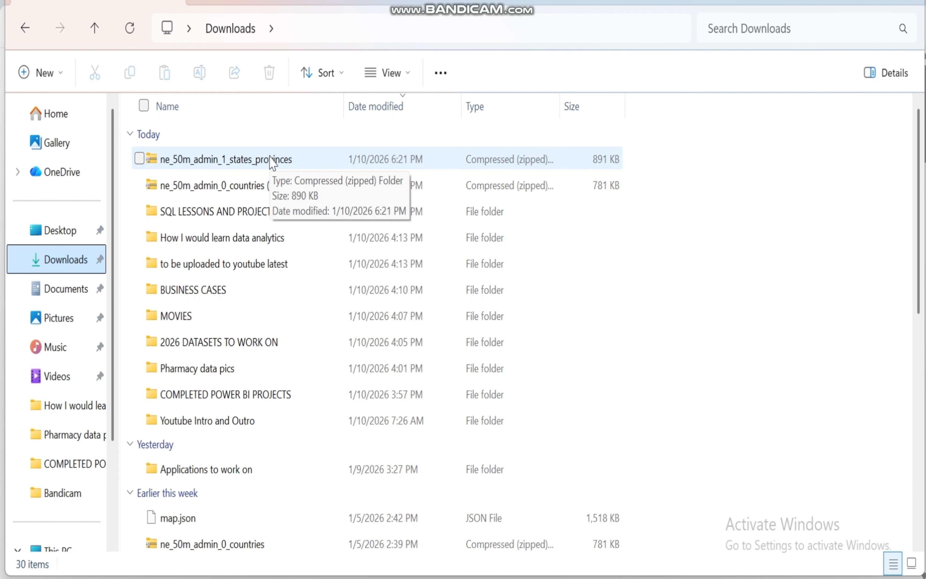
pyautogui.click(235, 192)
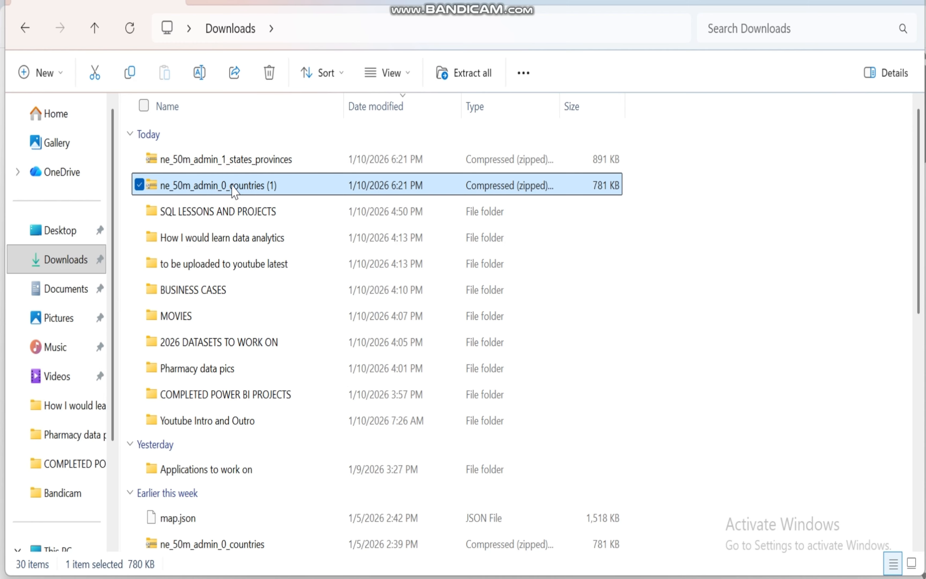
pyautogui.moveTo(227, 193)
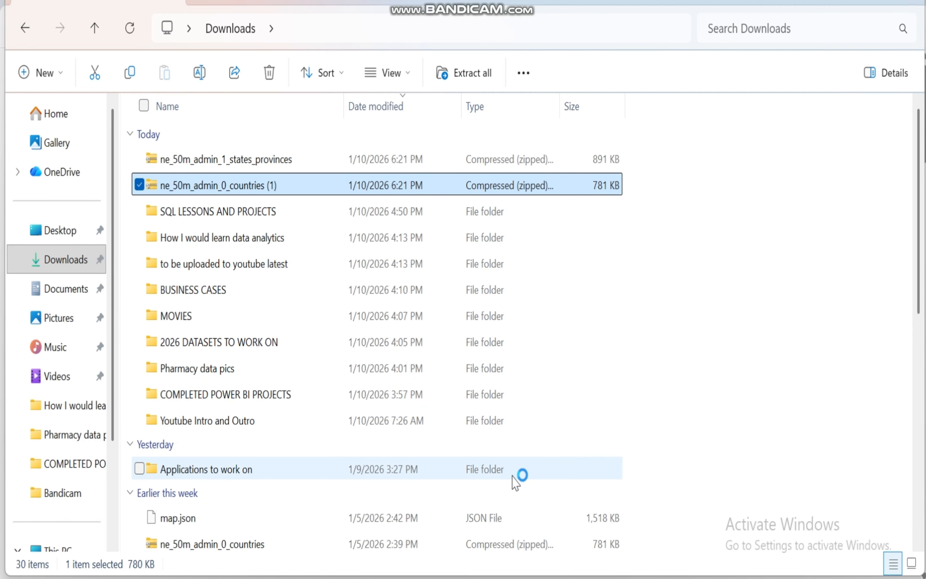
pyautogui.moveTo(512, 475); pyautogui.dragTo(685, 461)
pyautogui.click(685, 461)
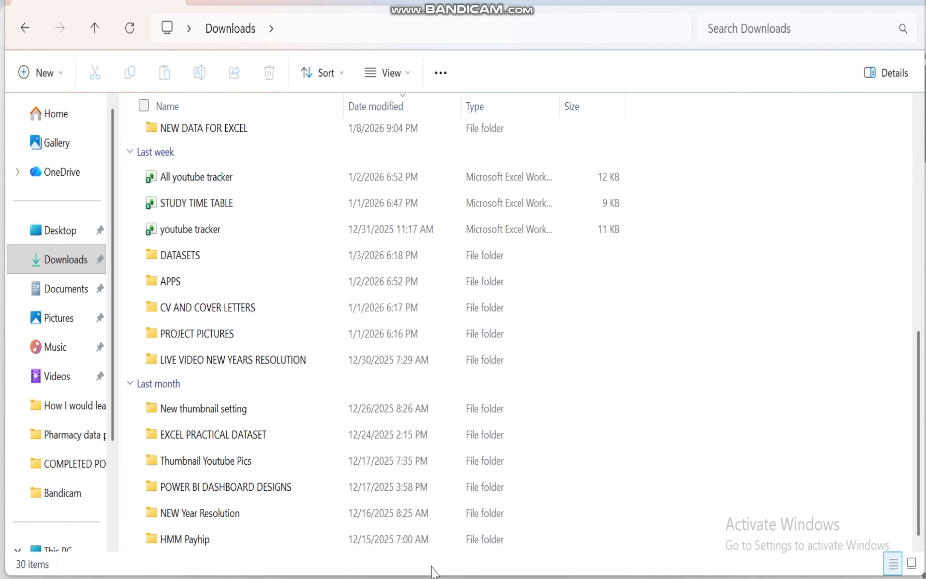
# Return to the Chrome browser and open the mapshaper.org website
pyautogui.click(411, 551)
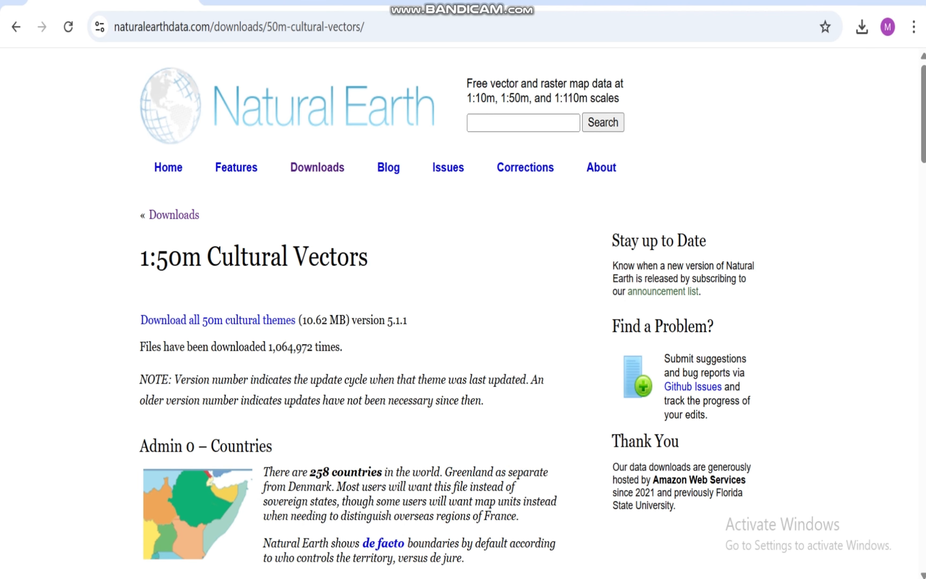
pyautogui.click(303, 2)
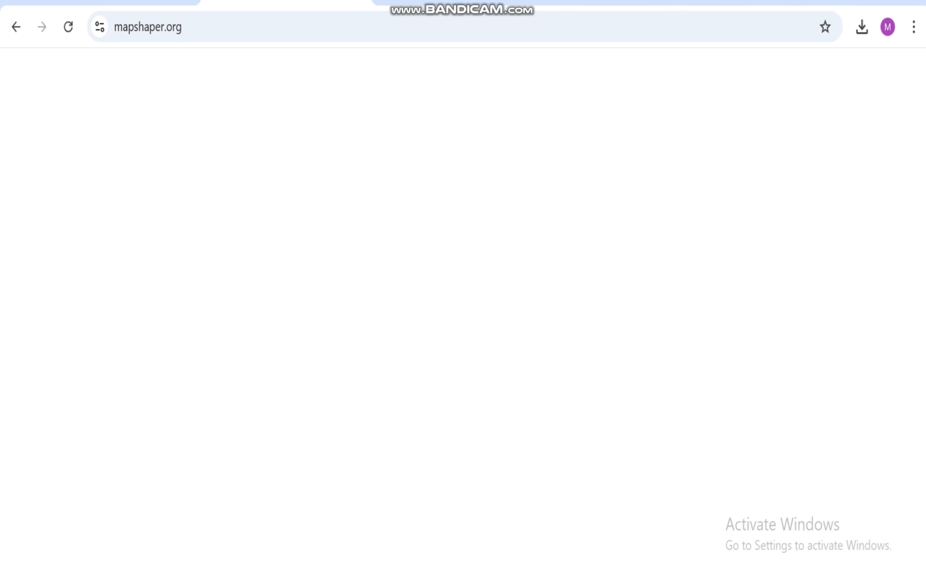
pyautogui.click(188, 26)
pyautogui.write('MAPSHAPE')
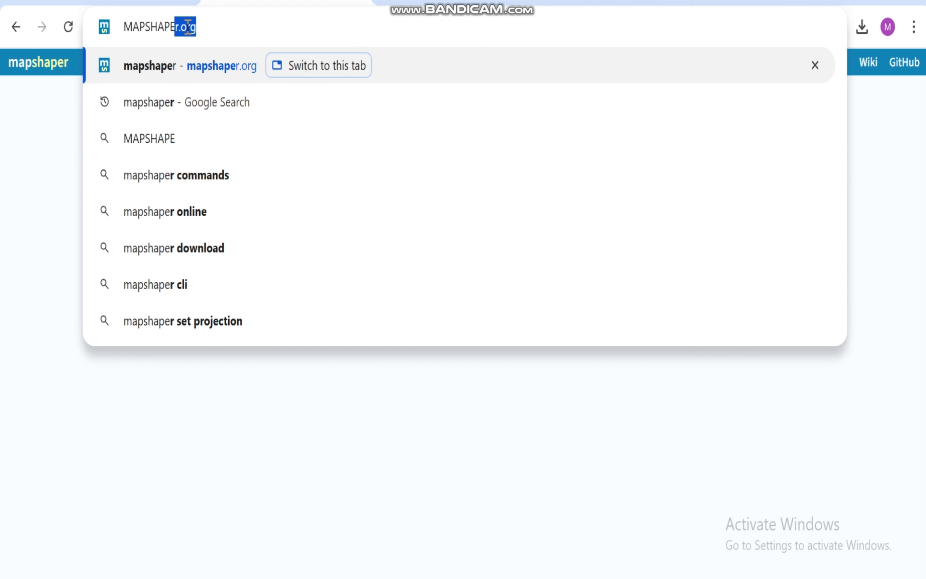
pyautogui.press('Return')
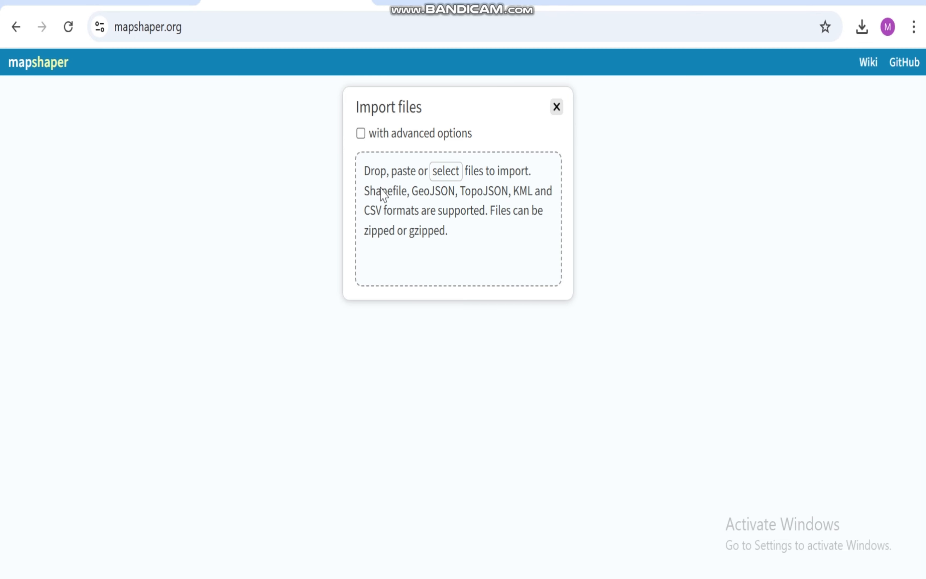
# Import the ne_50m_admin_0_countries (1) archive into mapshaper and export the layer in TopoJSON format
pyautogui.click(450, 176)
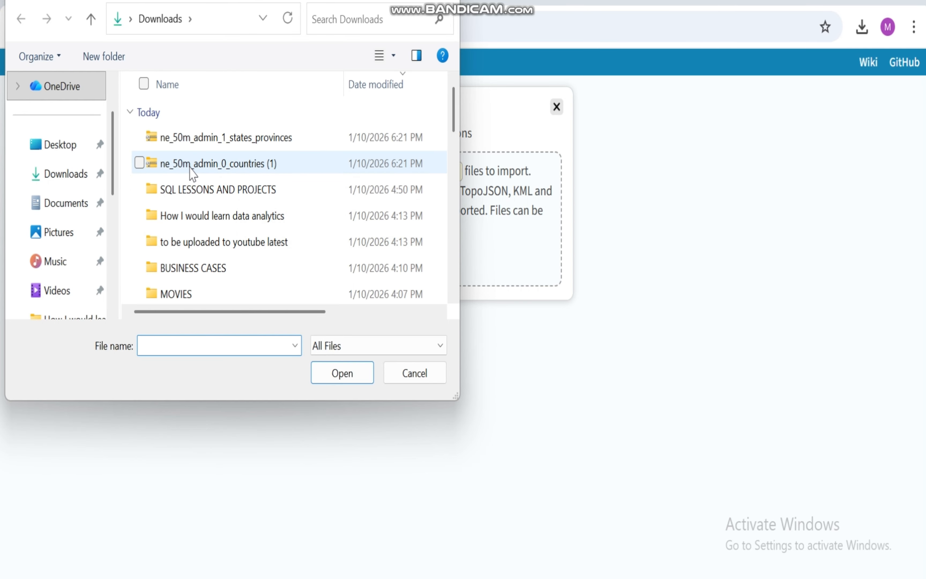
pyautogui.click(242, 166)
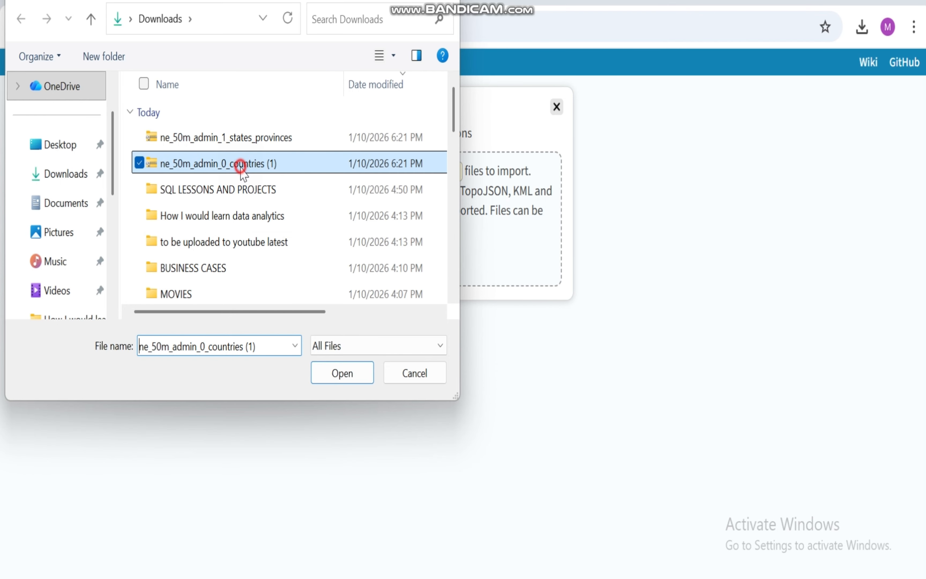
pyautogui.click(347, 374)
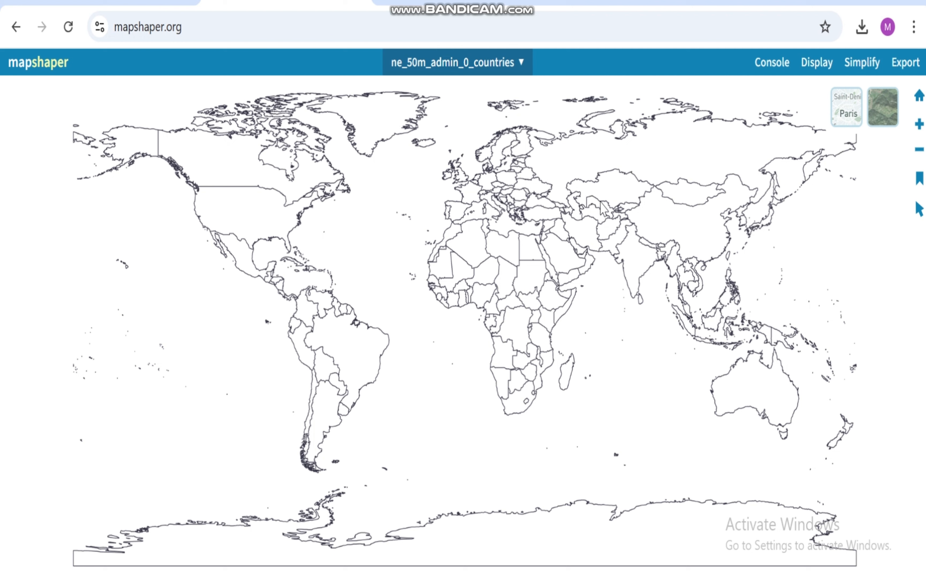
pyautogui.click(910, 71)
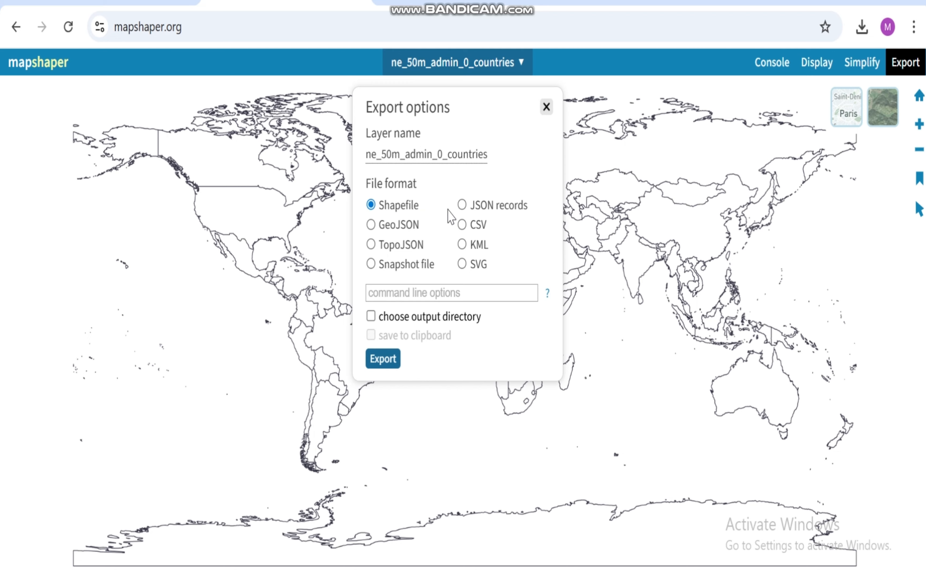
pyautogui.click(371, 245)
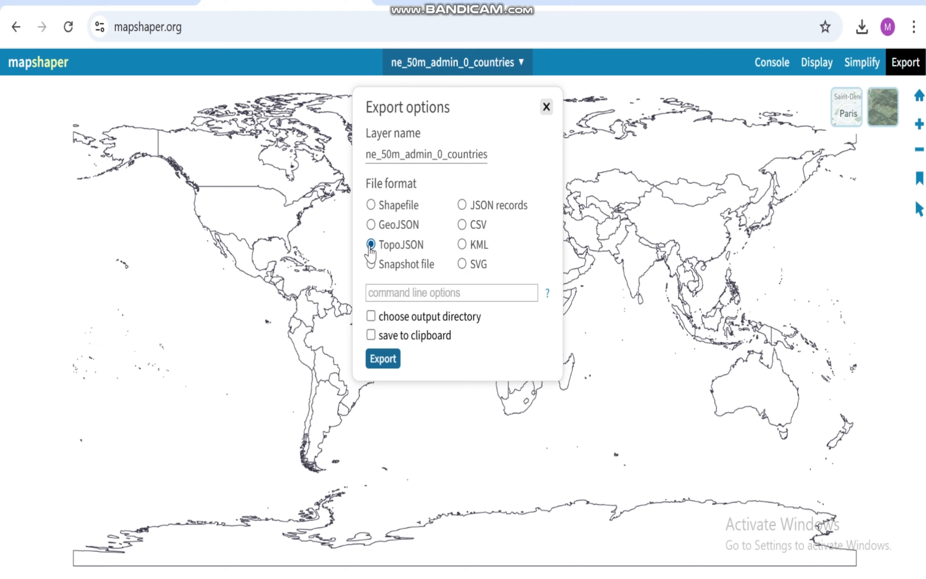
pyautogui.click(385, 359)
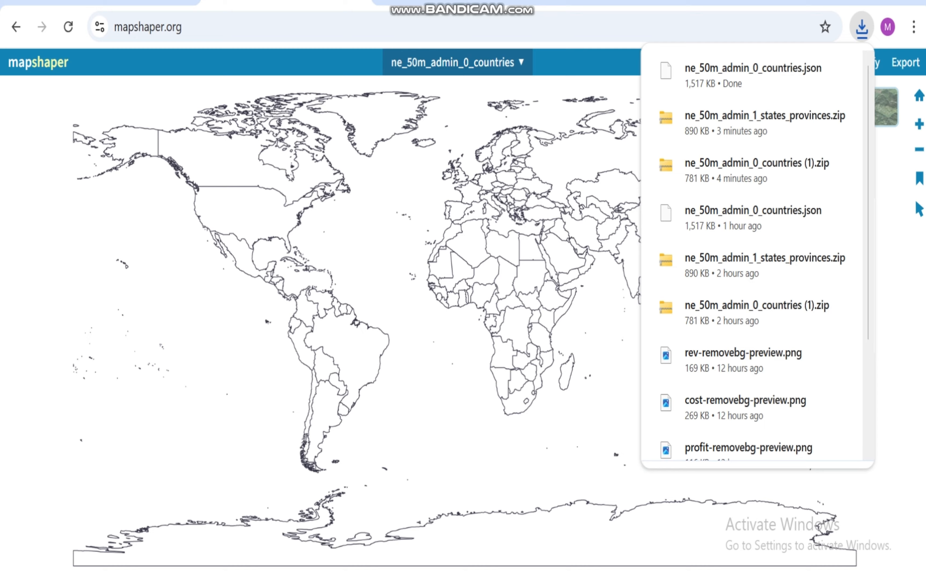
# Switch to File Explorer and rename the exported ne_50m_admin_0_countries.json in Downloads as MAP COUNTRIES.json
pyautogui.click(651, 514)
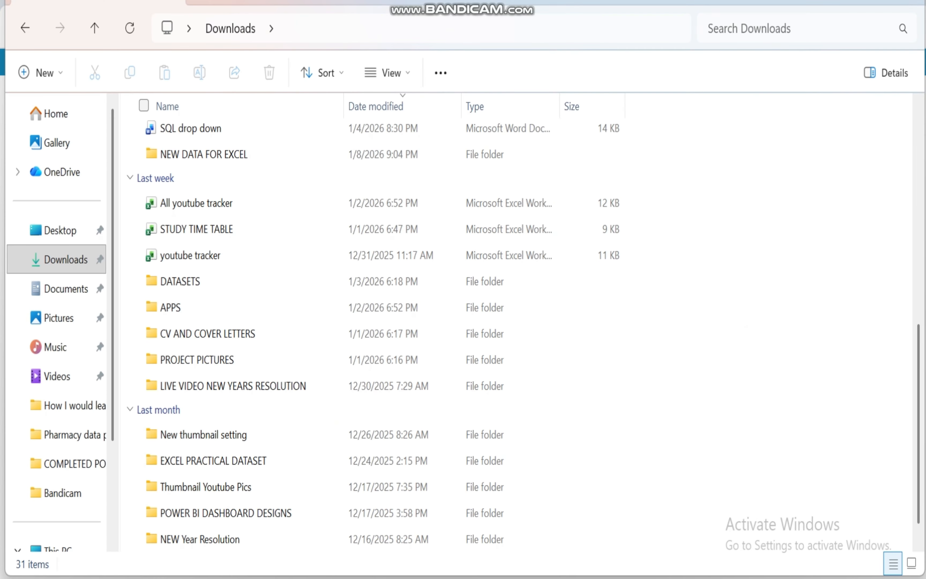
pyautogui.click(97, 269)
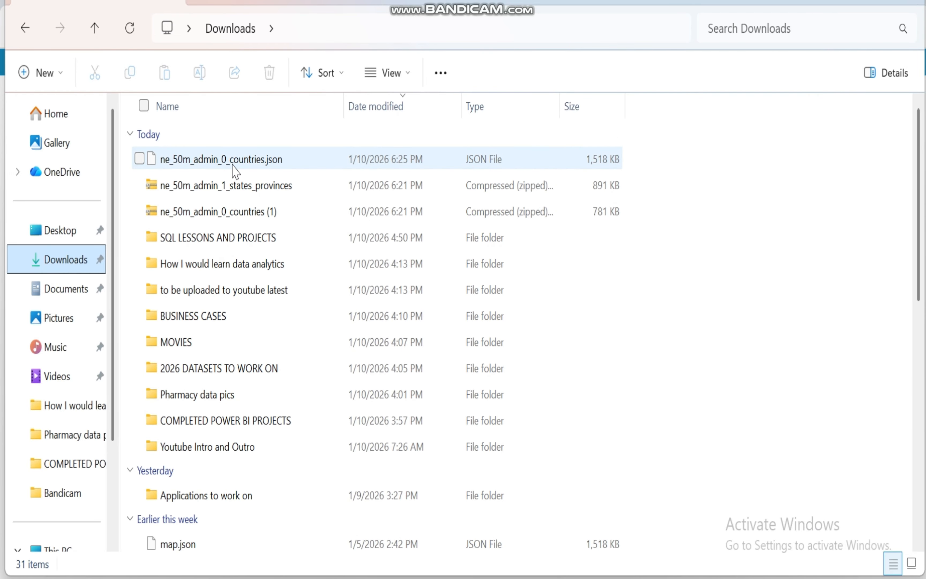
pyautogui.click(234, 167)
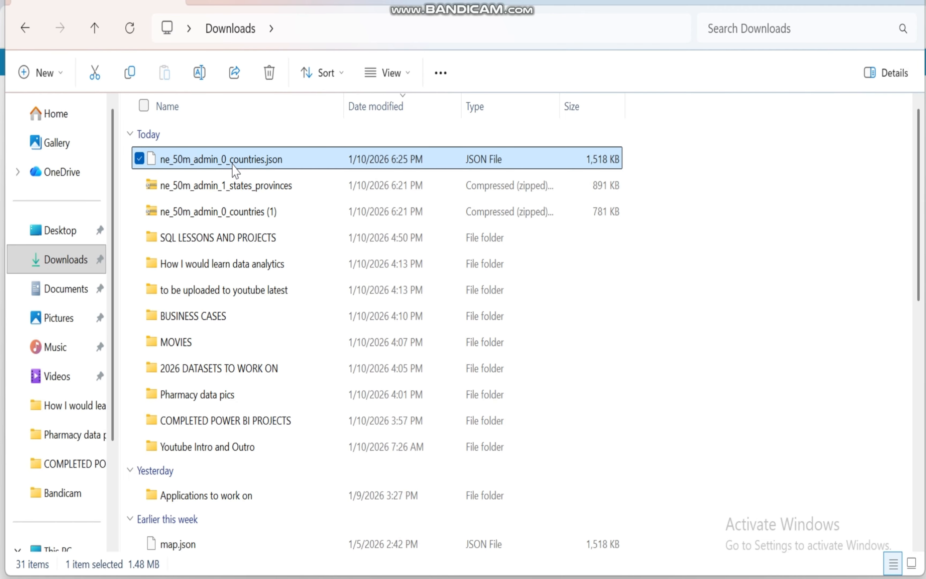
pyautogui.rightClick(234, 167)
pyautogui.click(353, 147)
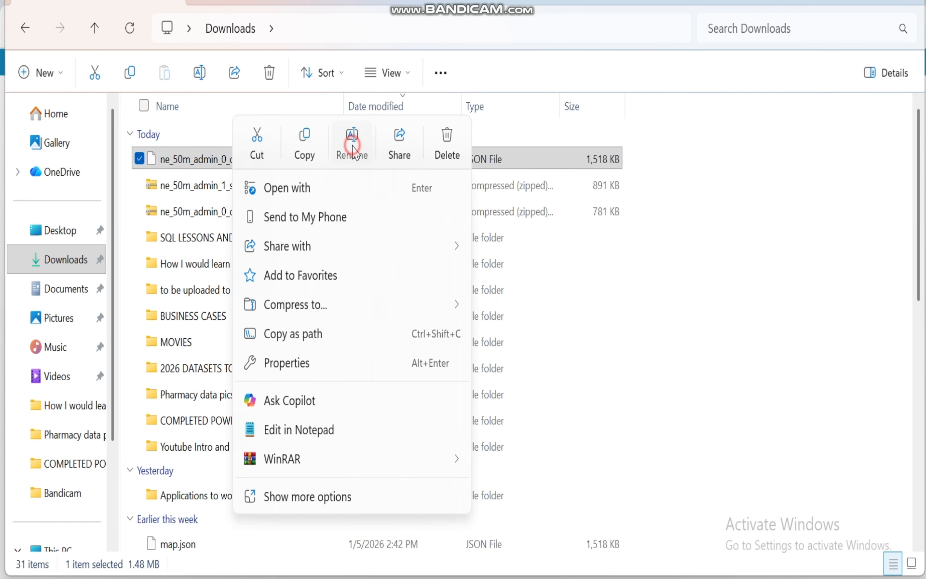
pyautogui.write('MAP')
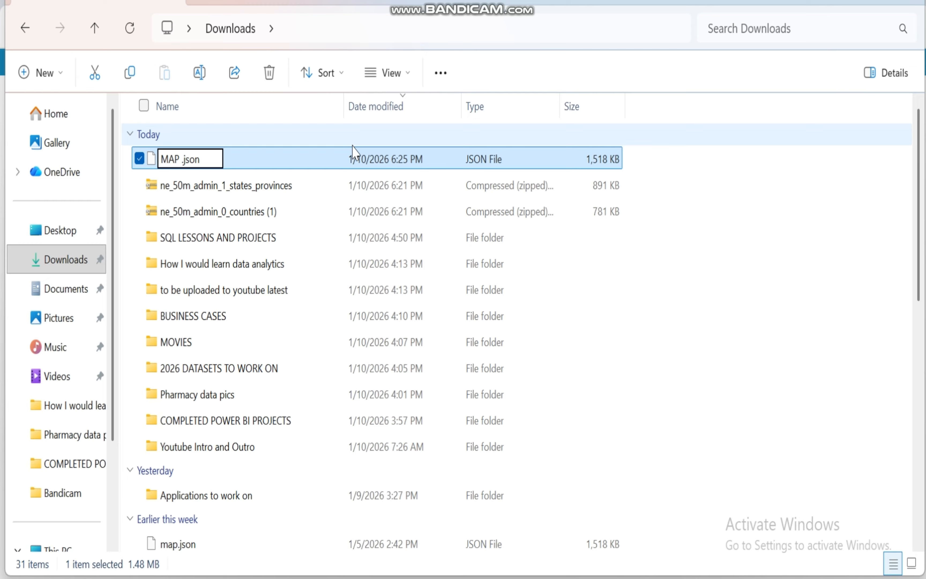
pyautogui.write(' COUNTRIE')
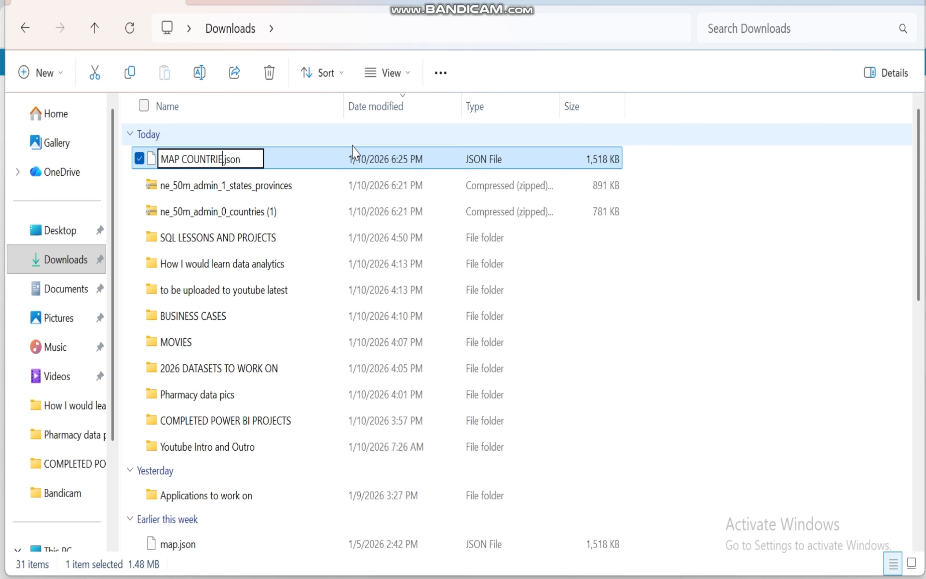
pyautogui.write('S')
pyautogui.press('Return')
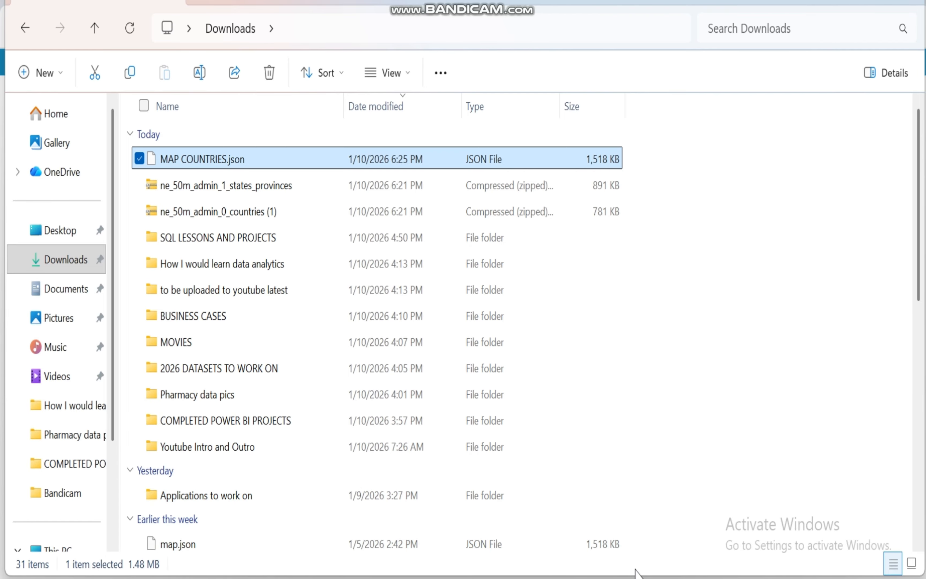
# Switch to Power BI Desktop and change the dark Revenue by Country map on Page 2 to a filled map, finally to a Shape map
pyautogui.moveTo(639, 576)
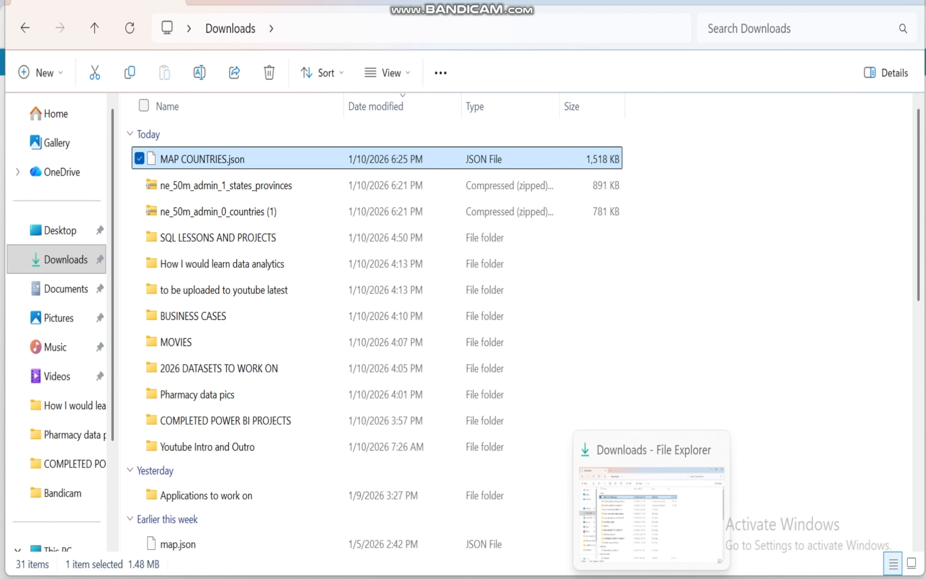
pyautogui.click(524, 577)
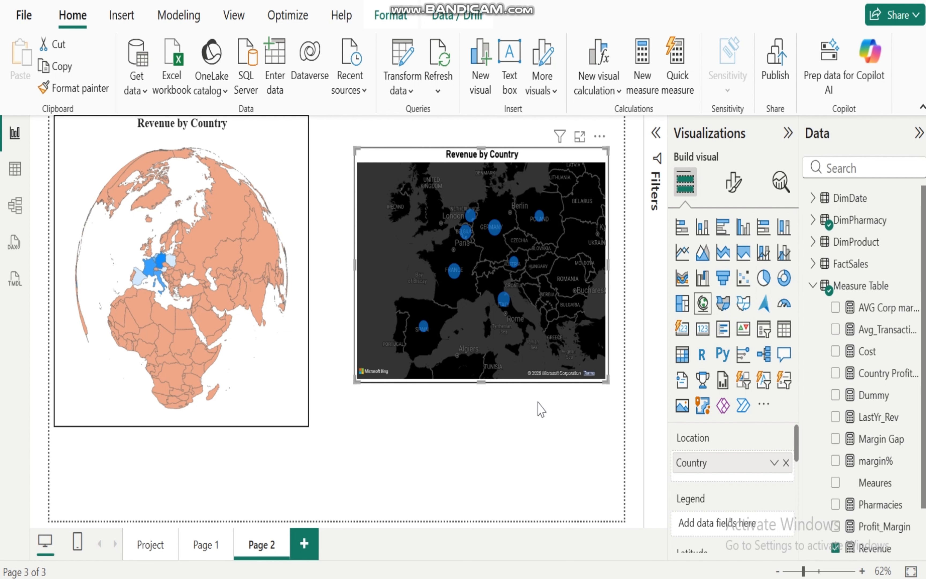
pyautogui.click(488, 157)
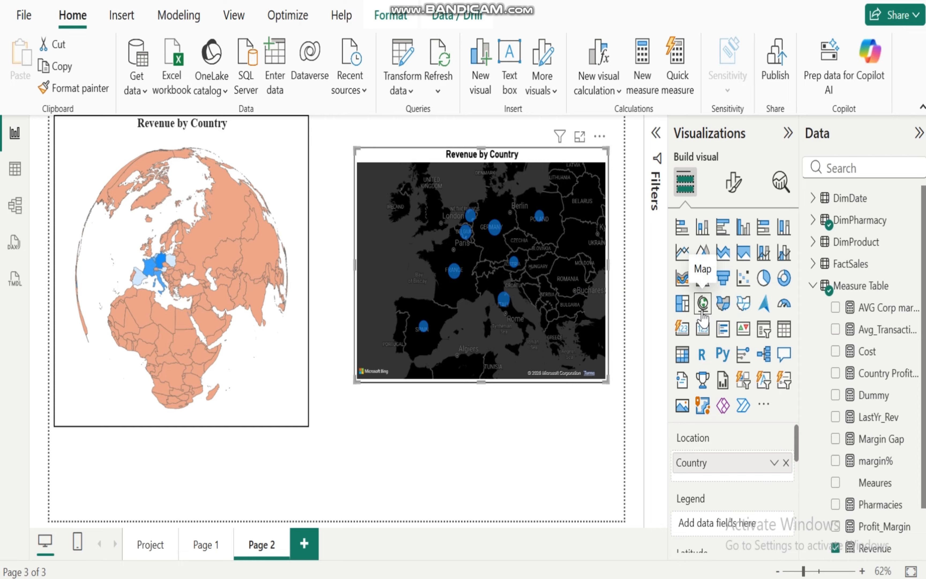
pyautogui.click(723, 303)
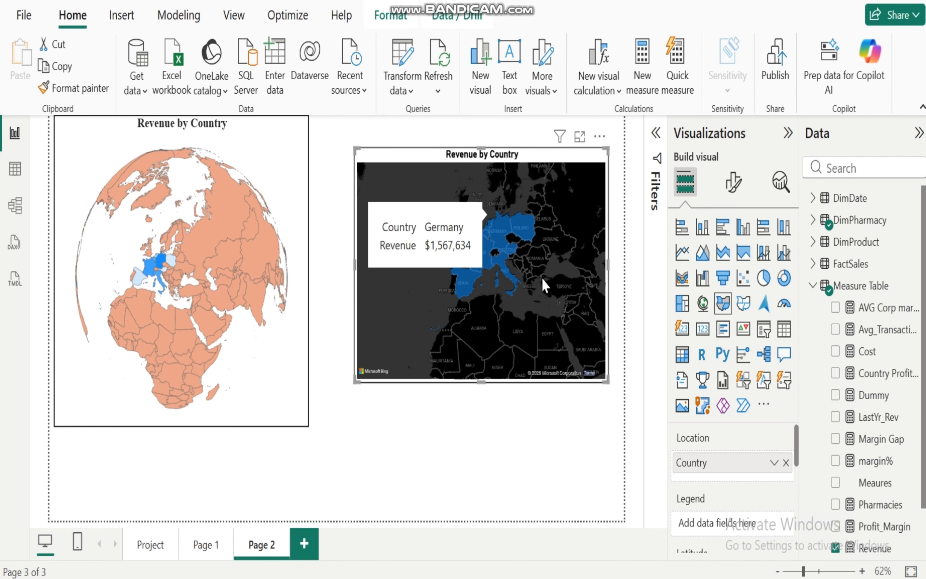
pyautogui.click(743, 307)
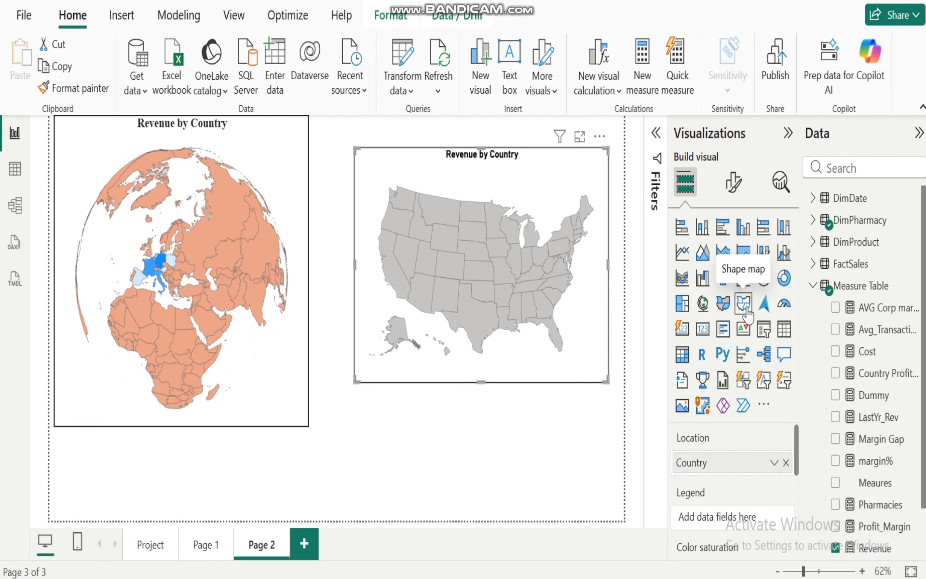
# Set the map type of the grey Revenue by Country shape map to Custom map
pyautogui.click(813, 286)
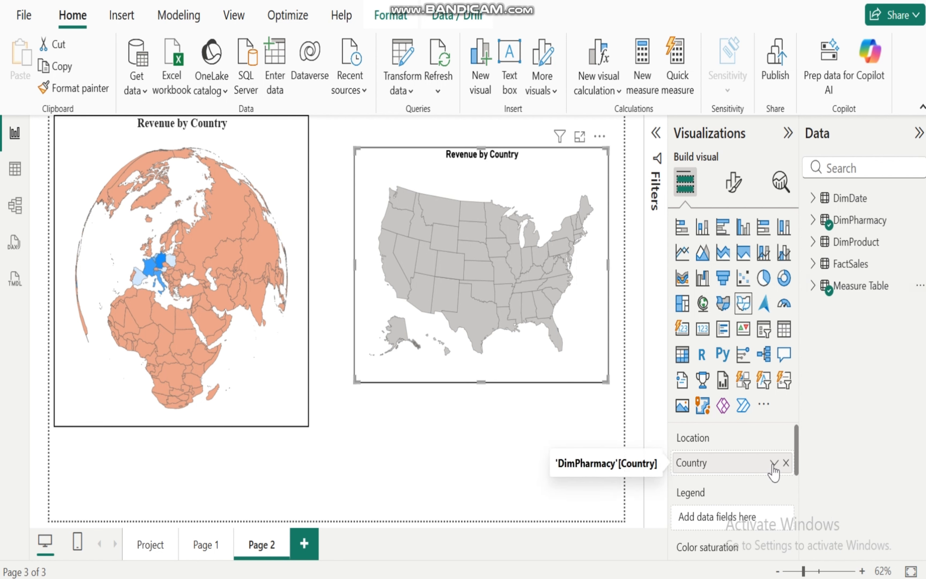
pyautogui.scroll(-1, 797, 452)
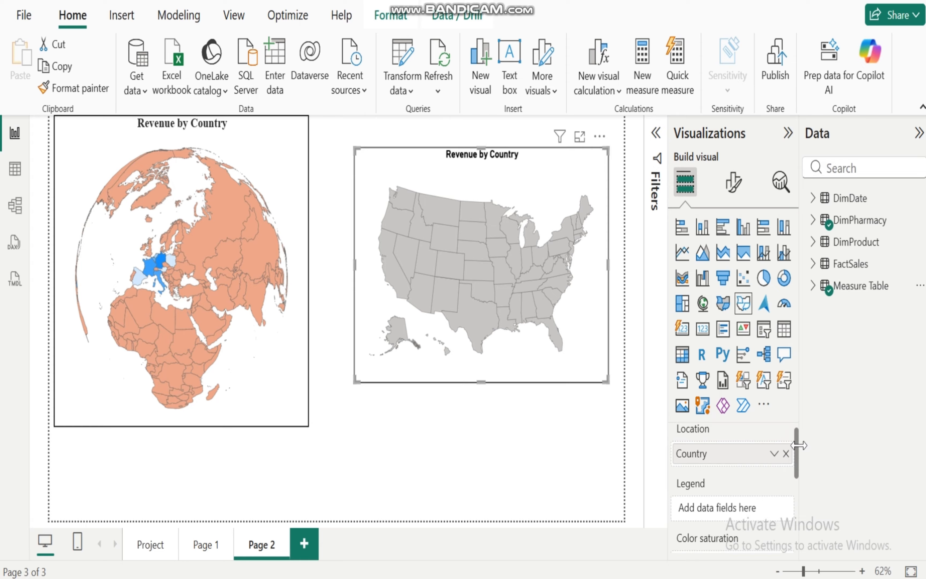
pyautogui.scroll(-5, 798, 452)
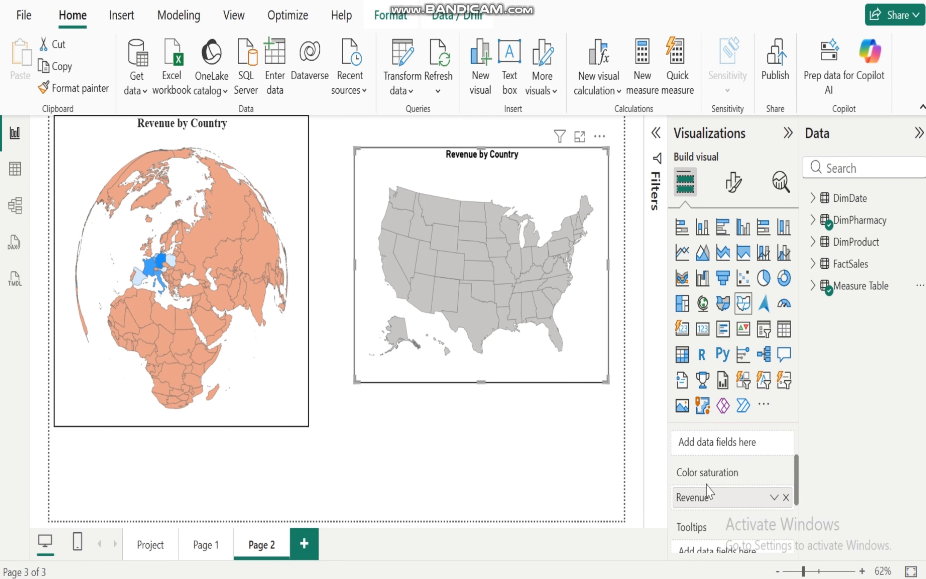
pyautogui.moveTo(796, 478); pyautogui.dragTo(796, 448)
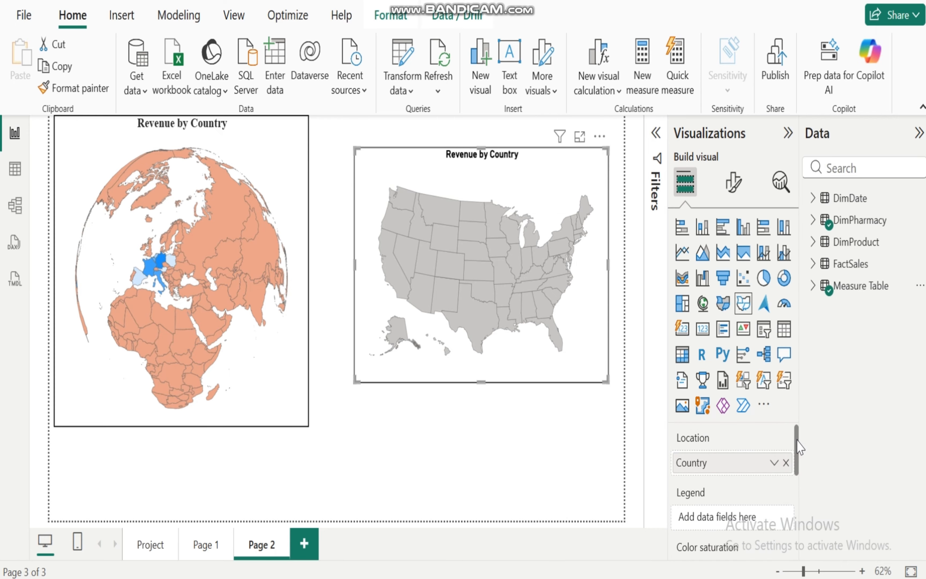
pyautogui.click(733, 188)
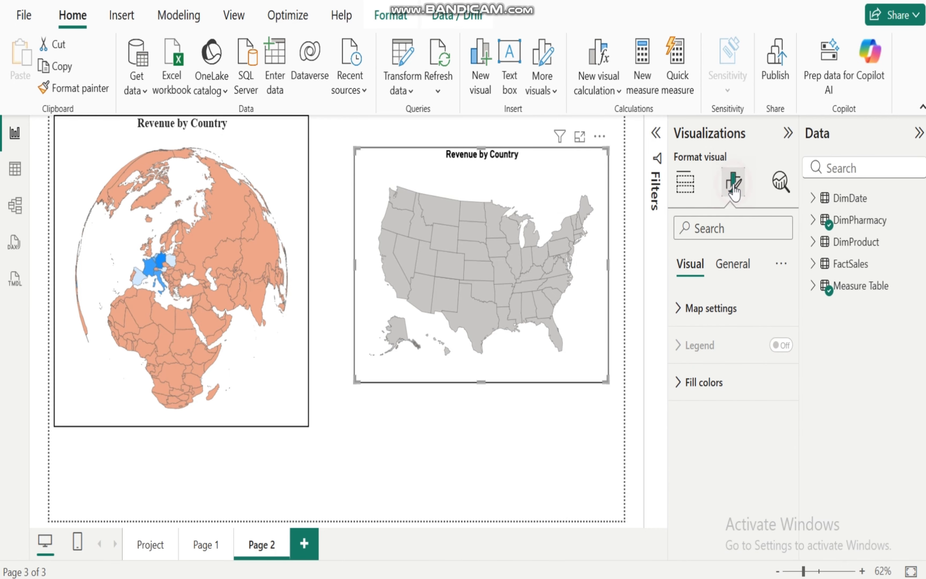
pyautogui.click(677, 310)
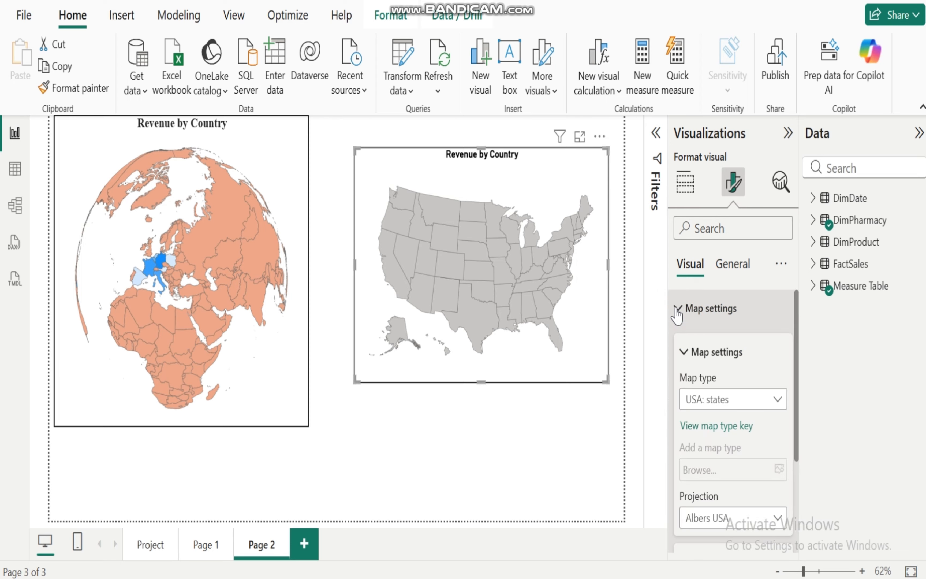
pyautogui.click(777, 403)
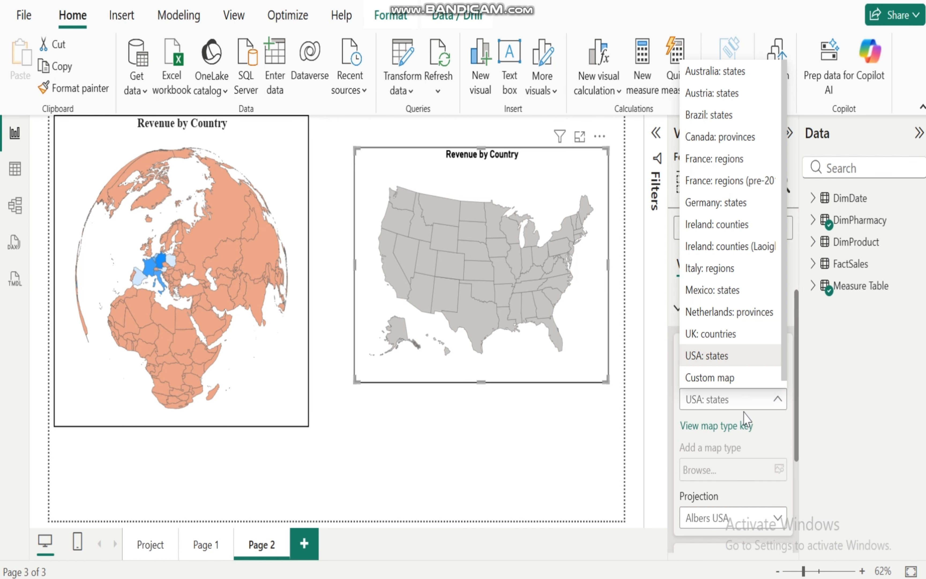
pyautogui.click(770, 428)
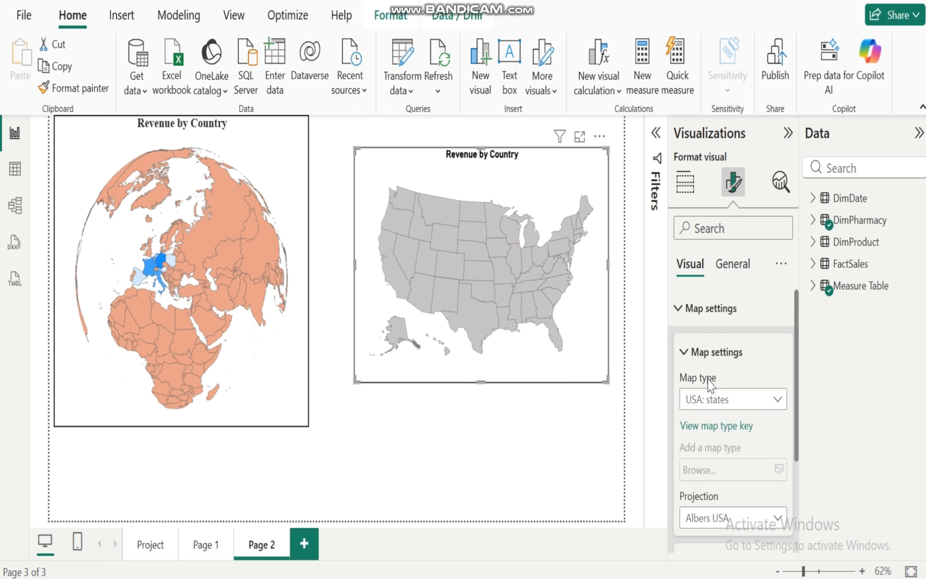
pyautogui.click(777, 402)
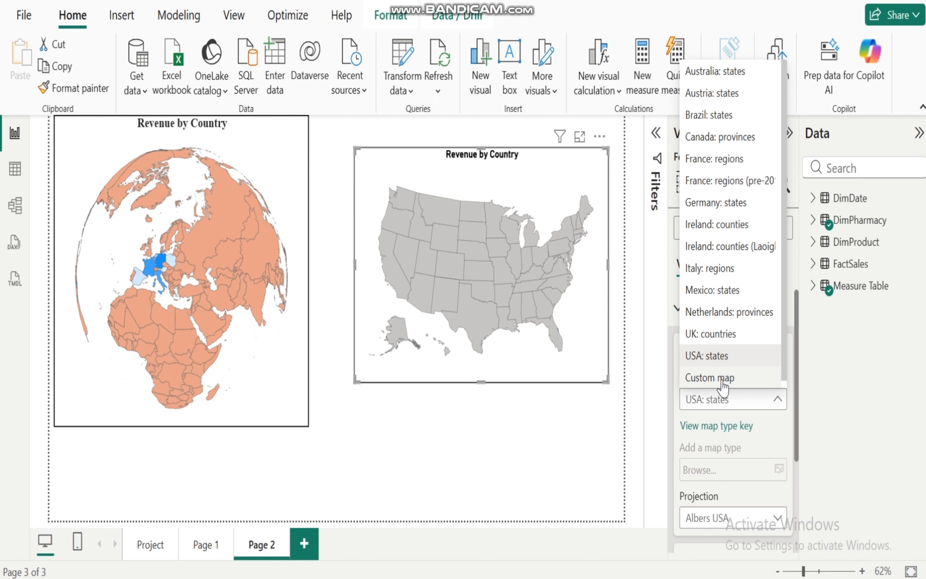
pyautogui.click(722, 378)
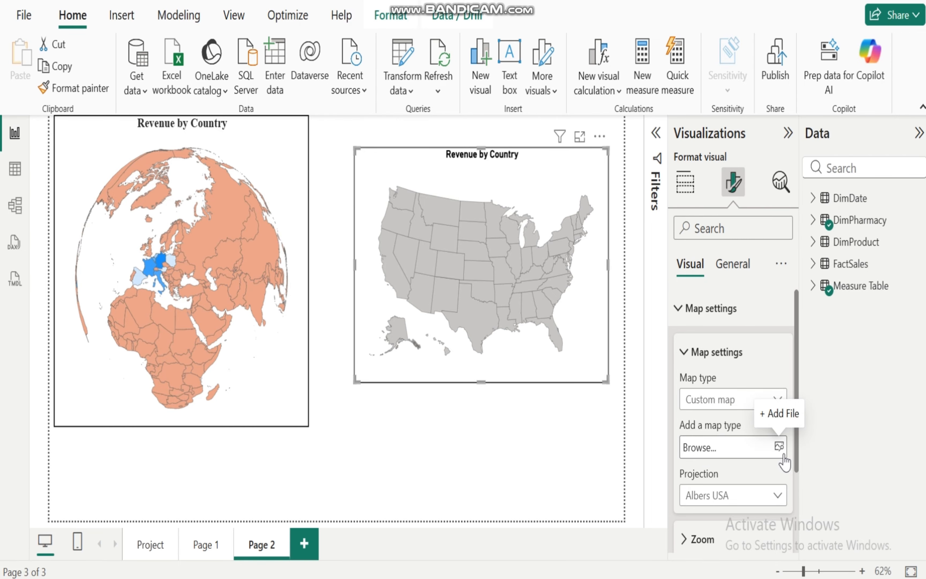
# Load MAP COUNTRIES.json from the Downloads folder as the custom map file for the shape map
pyautogui.click(780, 447)
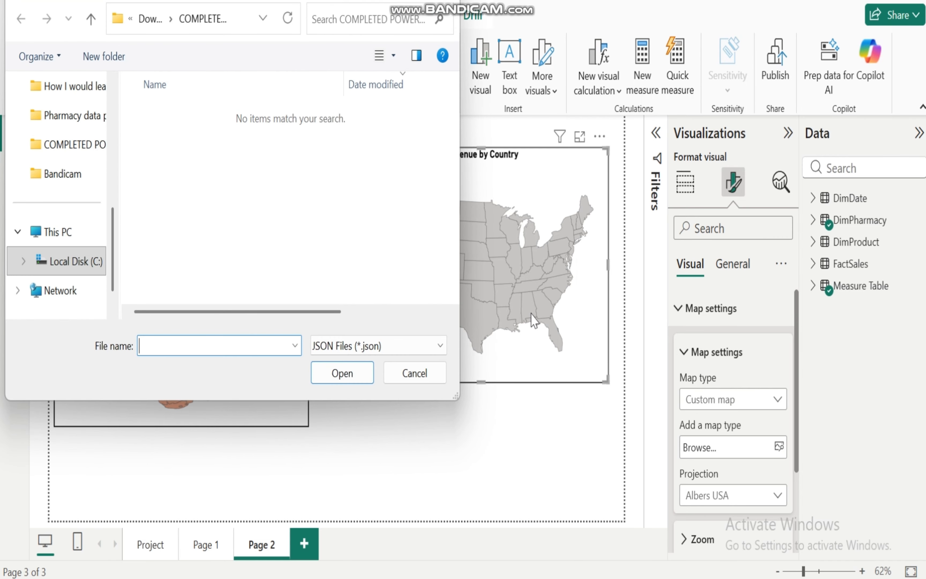
pyautogui.moveTo(114, 241); pyautogui.dragTo(115, 130)
pyautogui.click(66, 210)
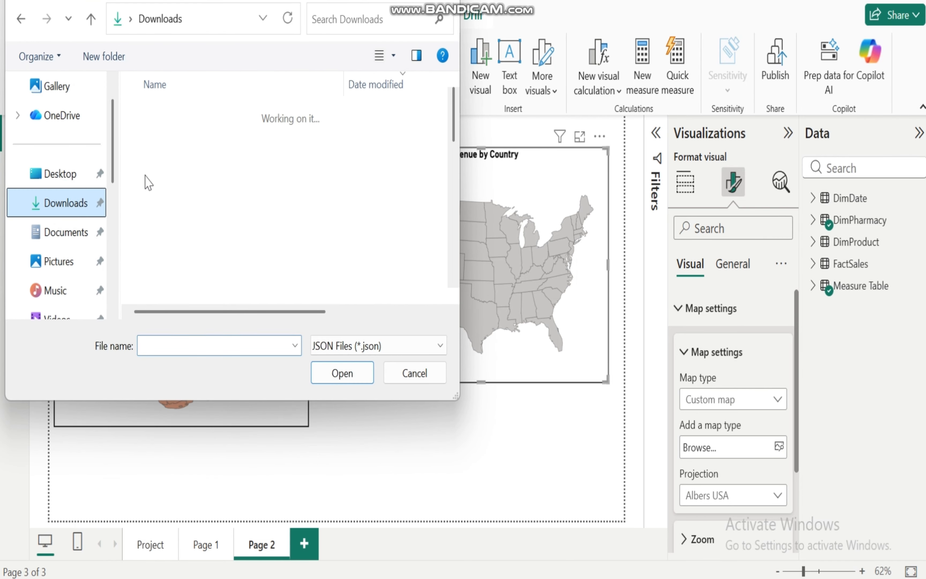
pyautogui.click(194, 140)
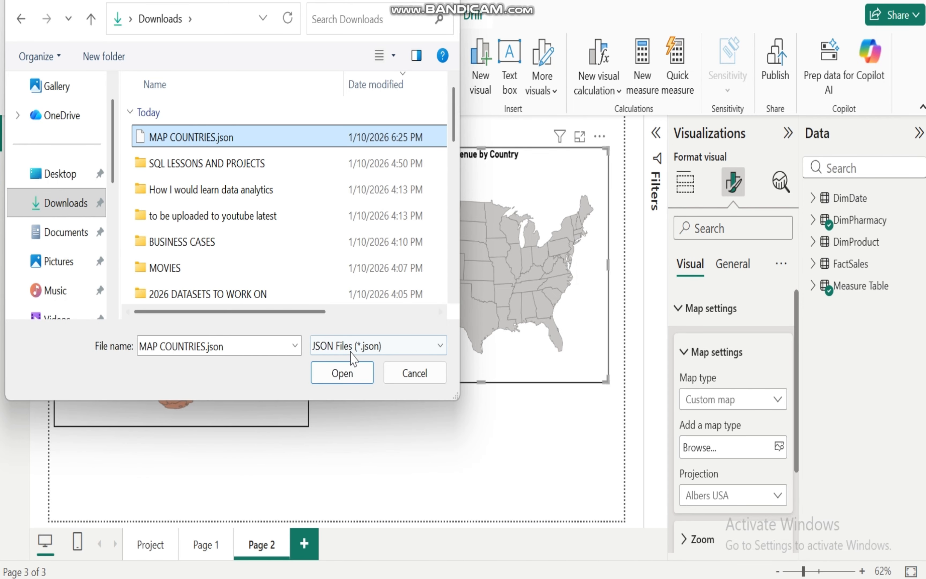
pyautogui.click(343, 377)
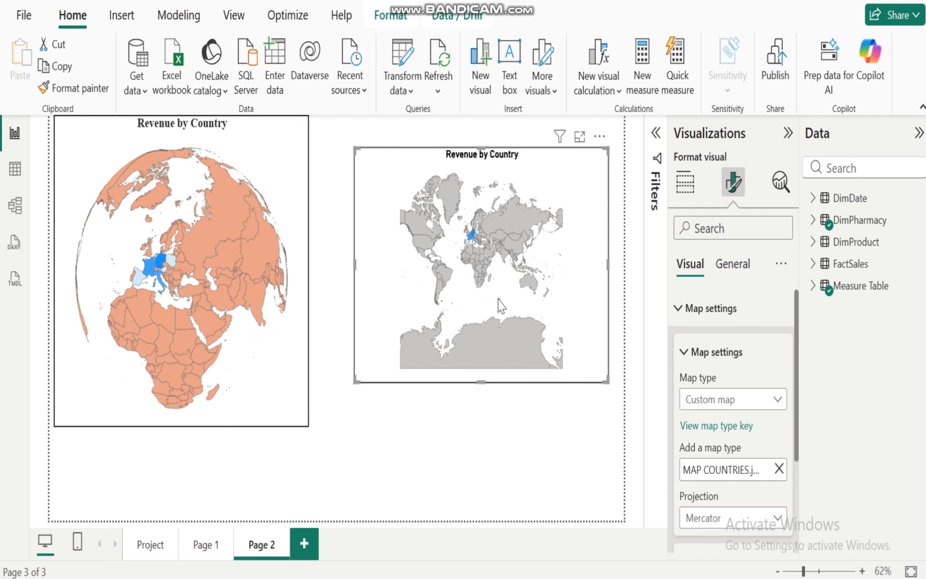
# Try the Equirectangular and Mercator projections on the custom country map
pyautogui.click(798, 385)
pyautogui.moveTo(798, 389); pyautogui.dragTo(799, 458)
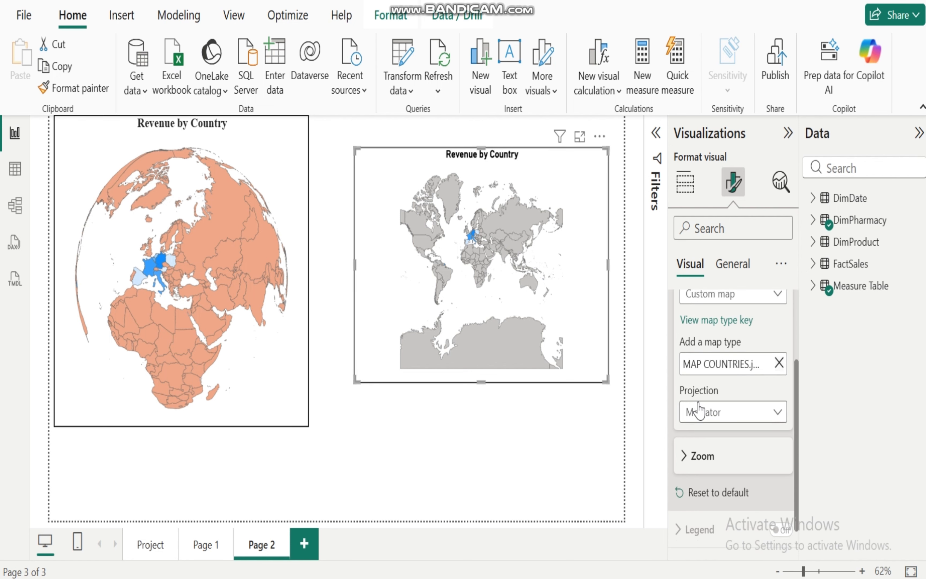
pyautogui.click(716, 390)
pyautogui.click(774, 419)
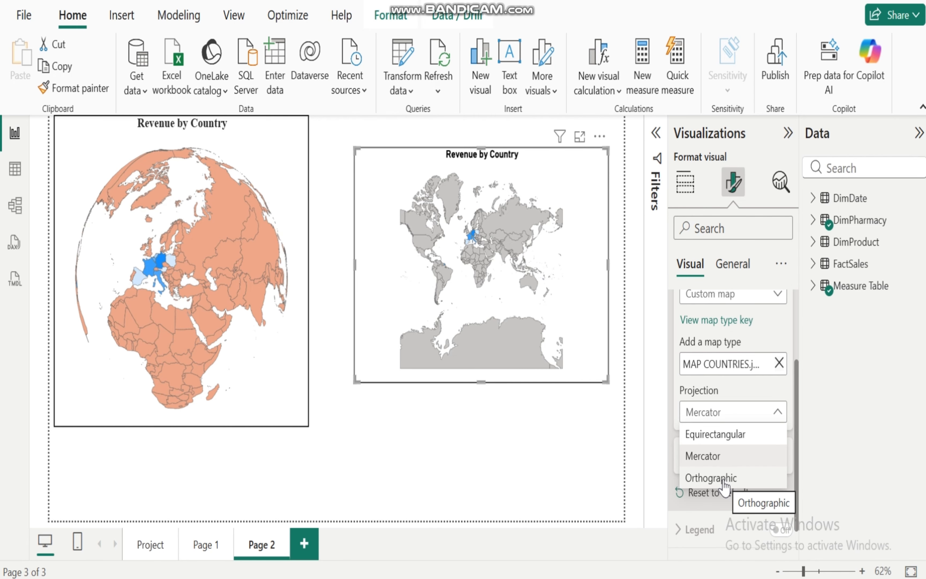
pyautogui.click(740, 435)
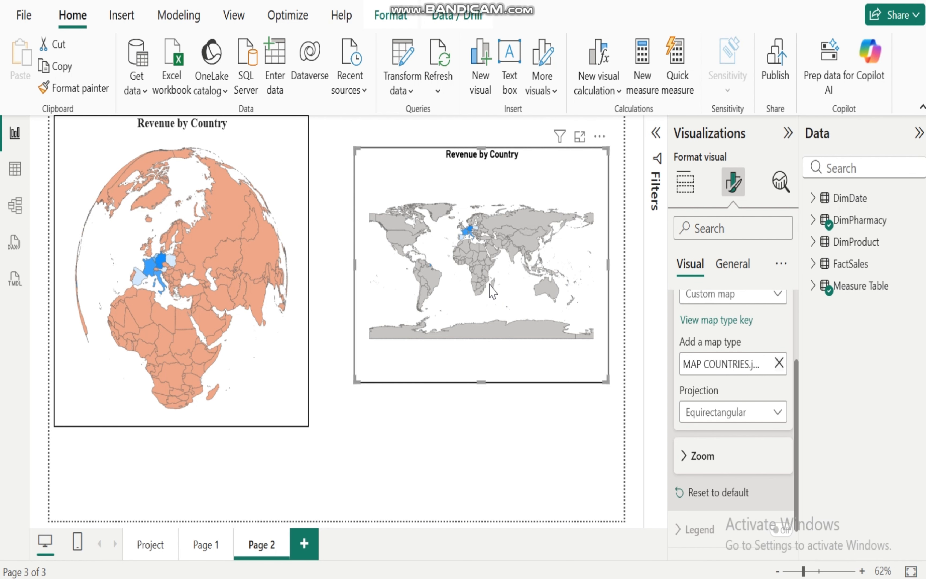
pyautogui.click(777, 412)
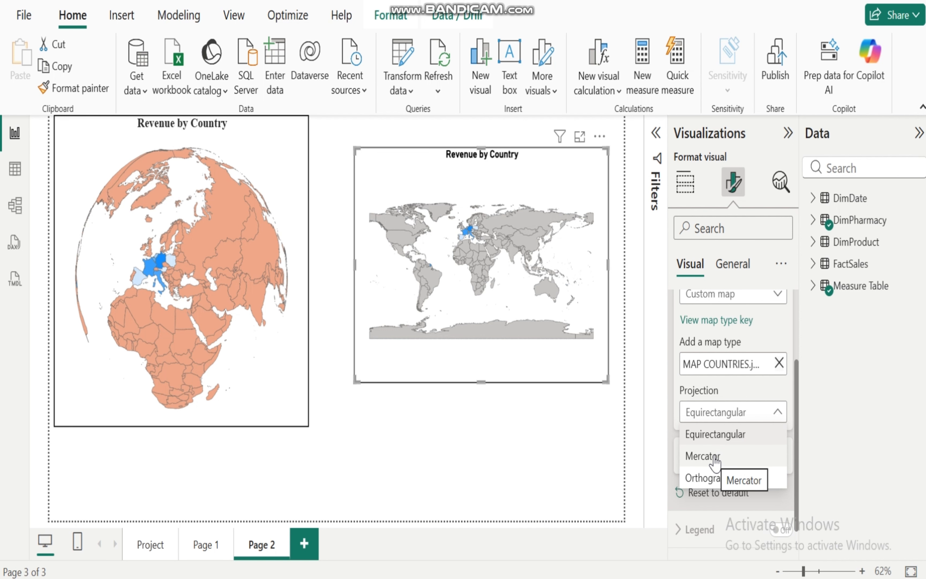
pyautogui.click(713, 456)
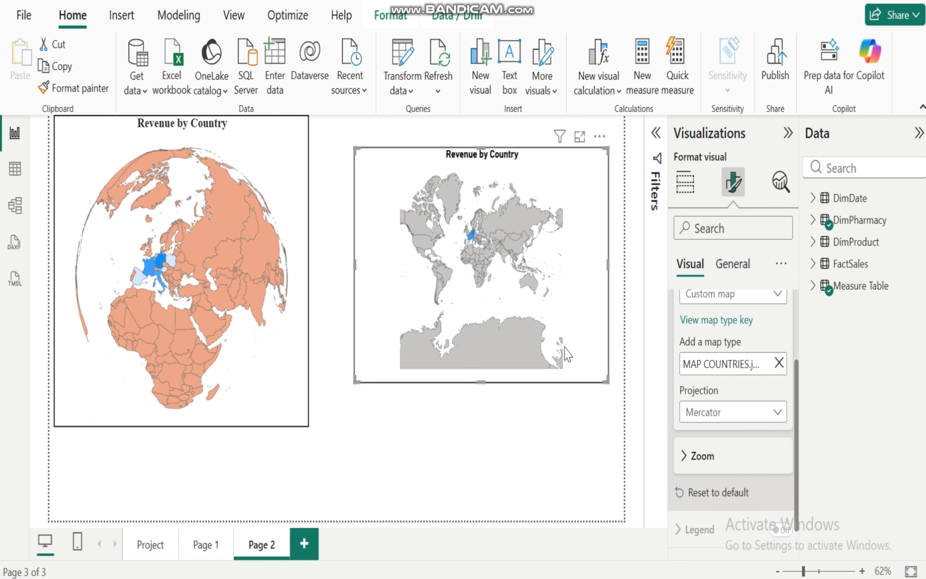
# Set the custom map's projection to Orthographic and extend the visual's lower edge to make it taller
pyautogui.click(777, 413)
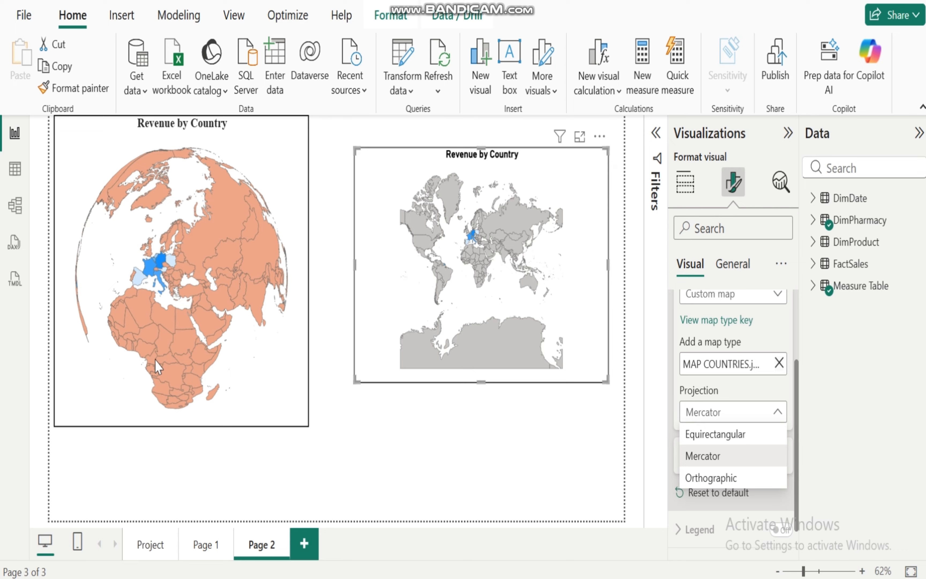
pyautogui.click(748, 478)
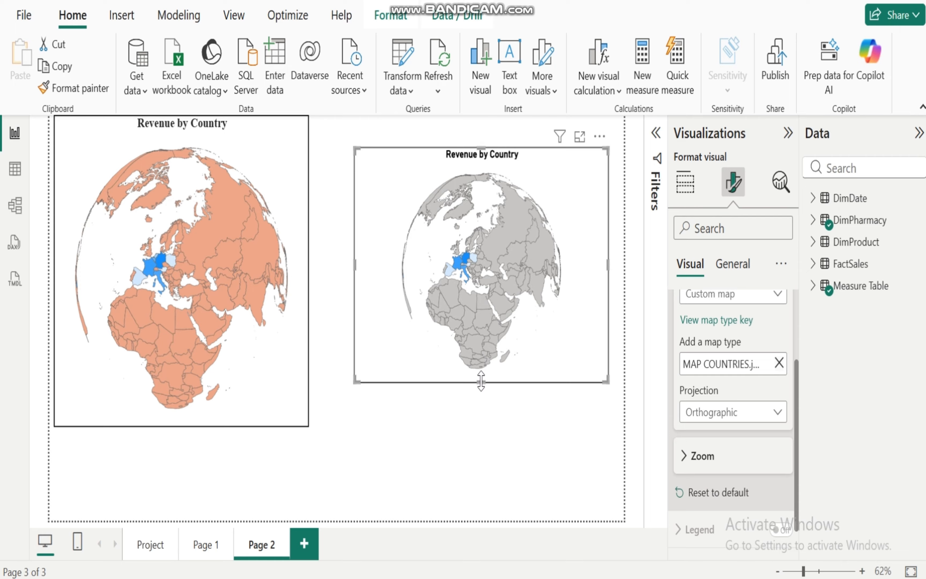
pyautogui.moveTo(482, 381); pyautogui.dragTo(485, 414)
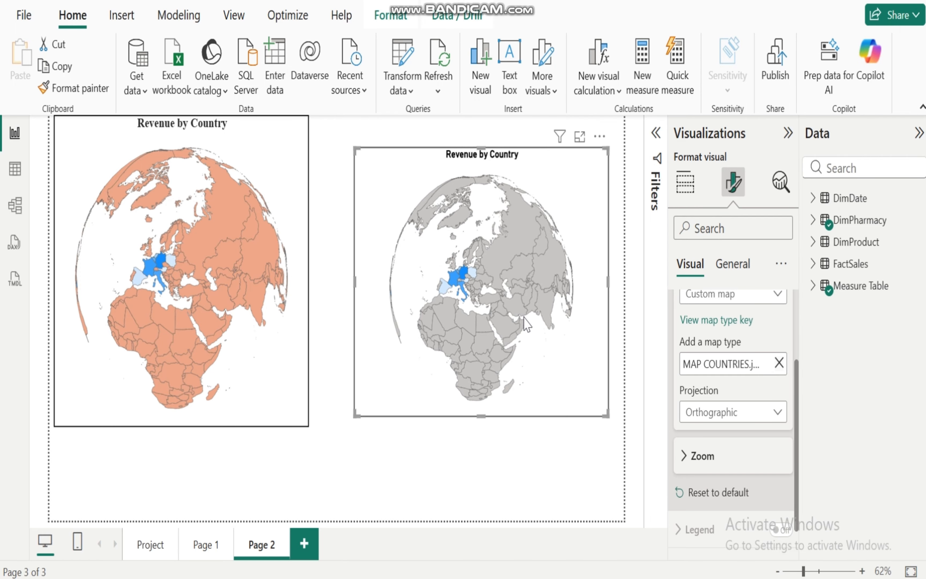
# Try the gradient option in the shape map's fill colors, inspect the shading of France, and turn the gradient off again
pyautogui.moveTo(799, 454); pyautogui.dragTo(791, 371)
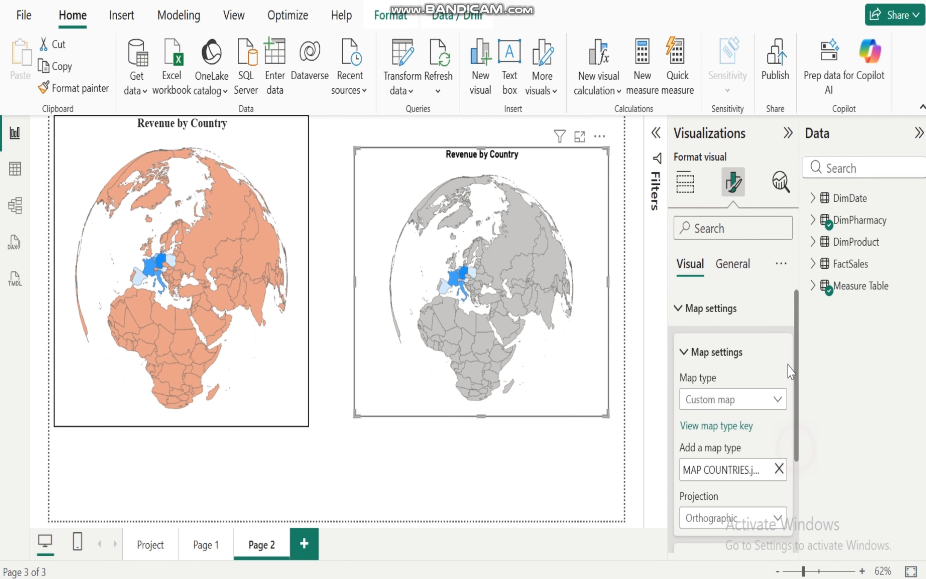
pyautogui.click(678, 311)
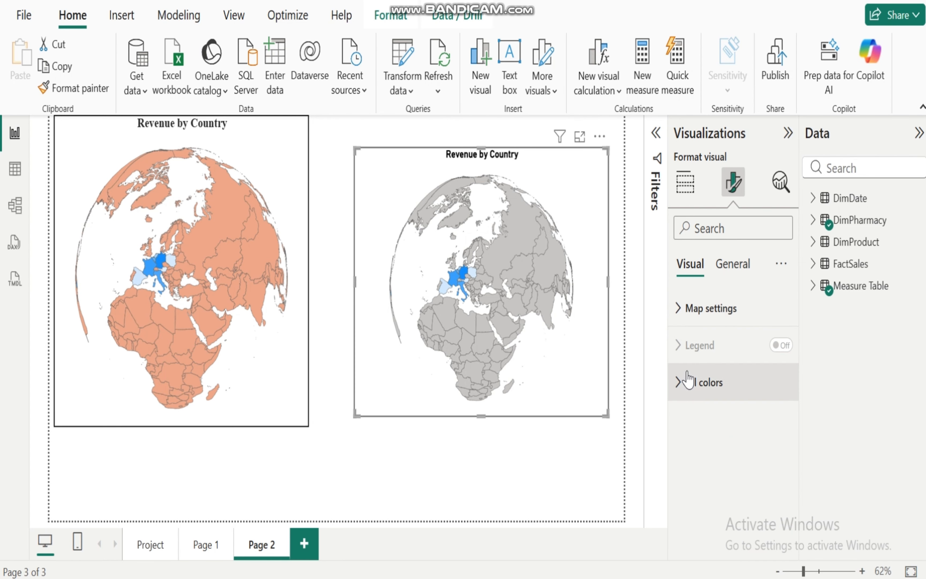
pyautogui.click(681, 385)
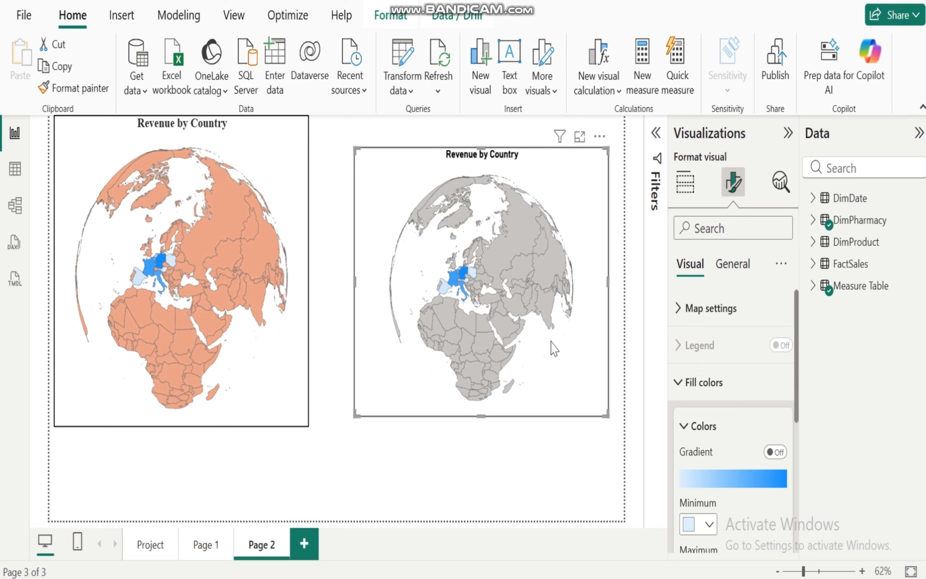
pyautogui.click(779, 453)
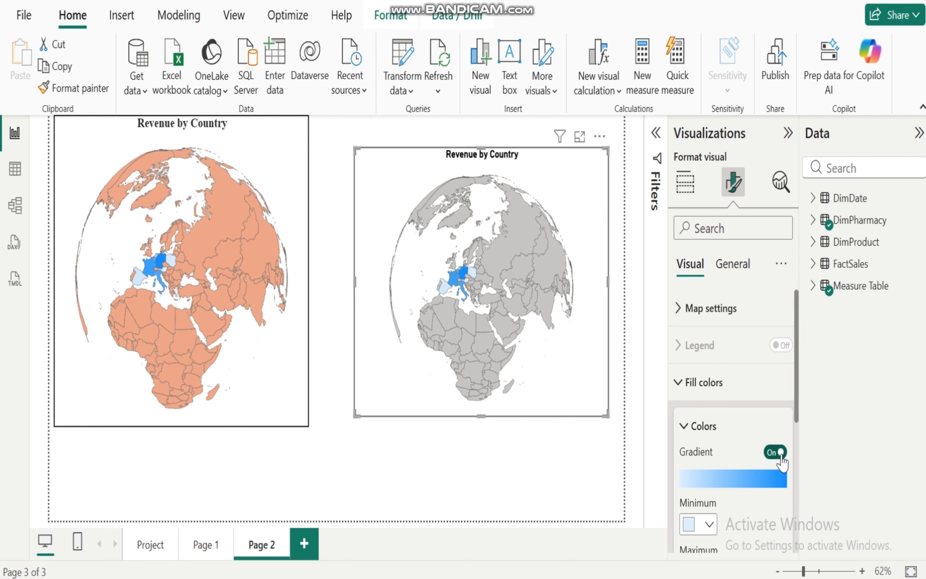
pyautogui.moveTo(797, 379); pyautogui.dragTo(797, 423)
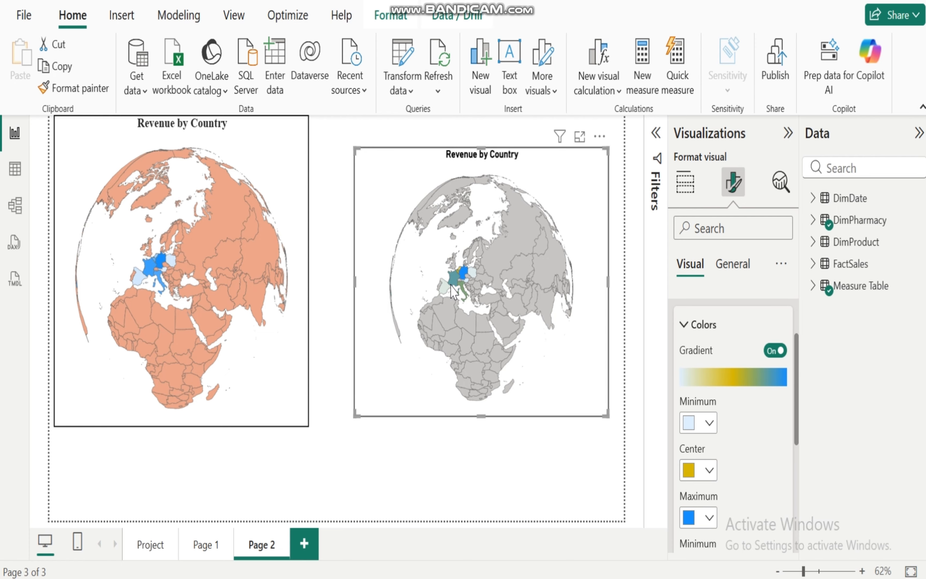
pyautogui.moveTo(459, 293)
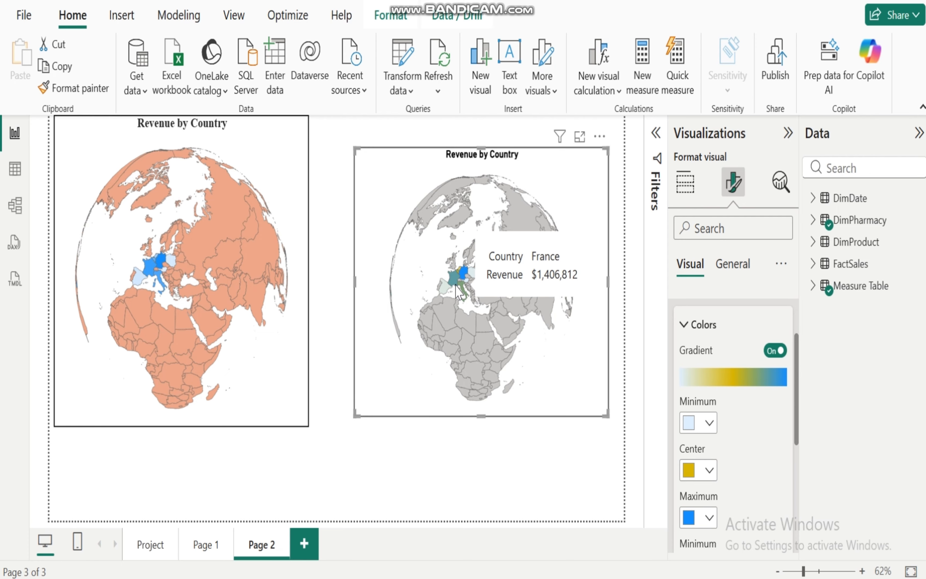
pyautogui.click(772, 352)
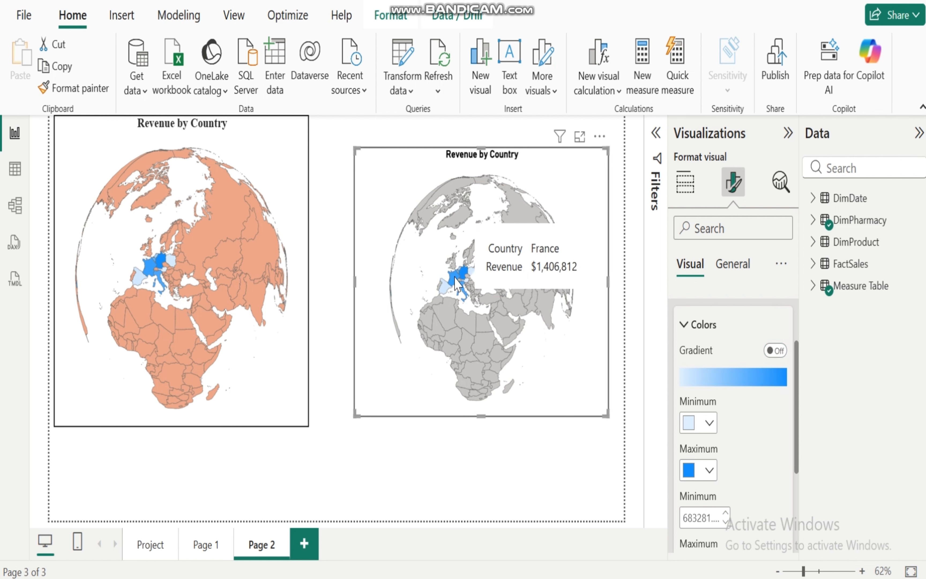
pyautogui.moveTo(463, 274)
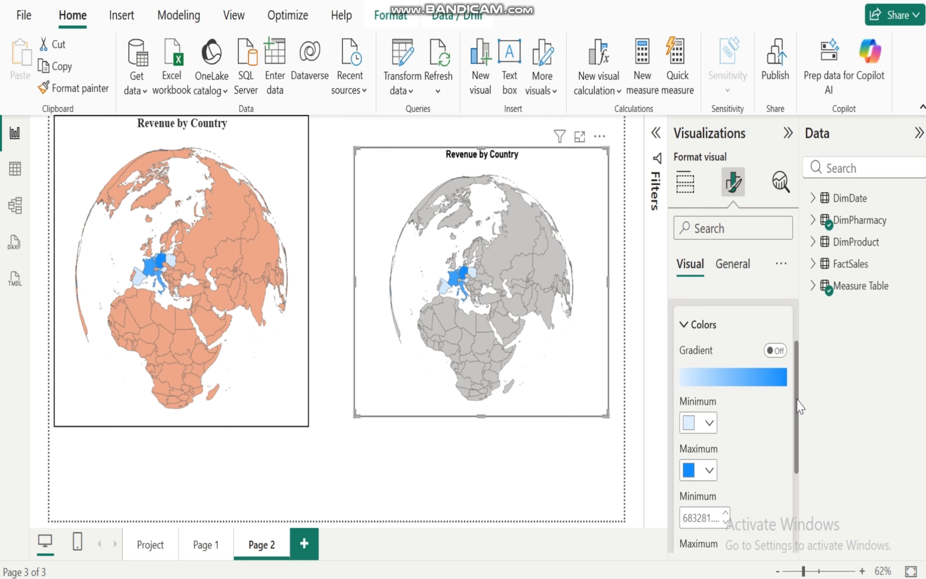
# Set the color of the shape map's blank areas to a light gold theme color
pyautogui.moveTo(800, 405); pyautogui.dragTo(796, 501)
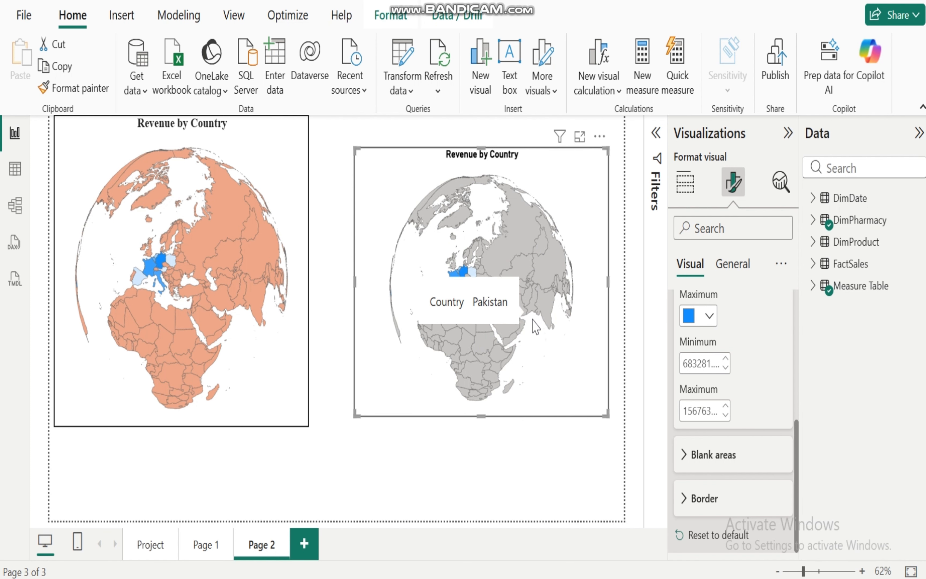
pyautogui.click(688, 467)
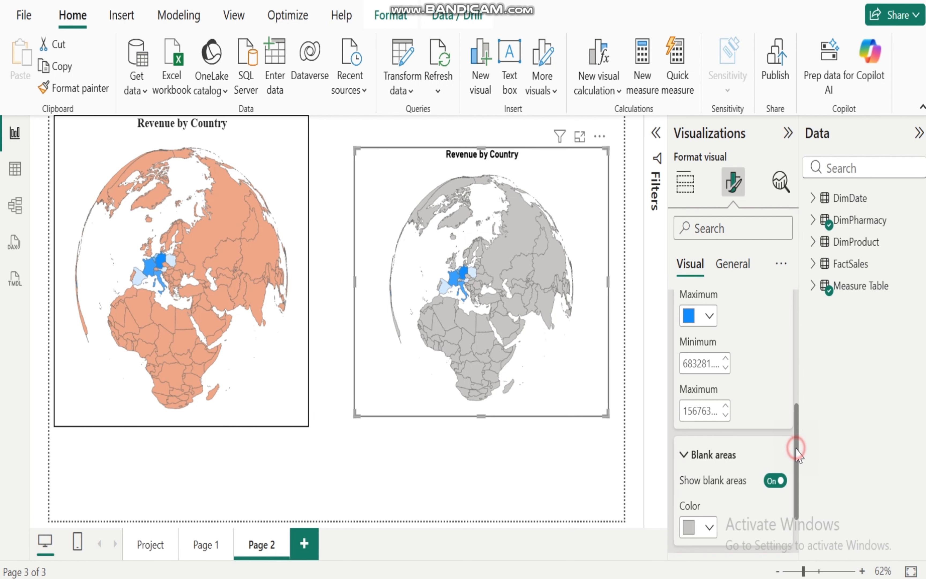
pyautogui.moveTo(795, 445); pyautogui.dragTo(798, 509)
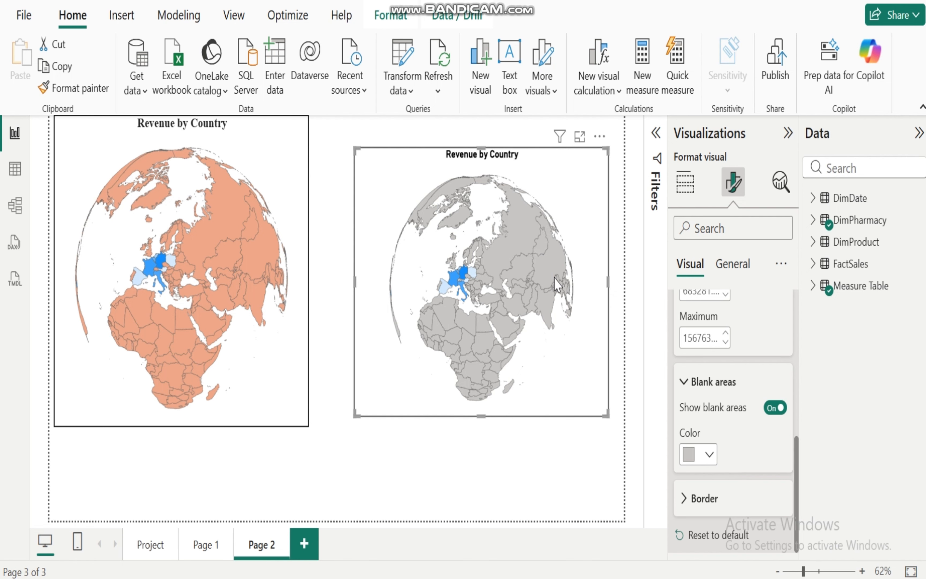
pyautogui.click(711, 456)
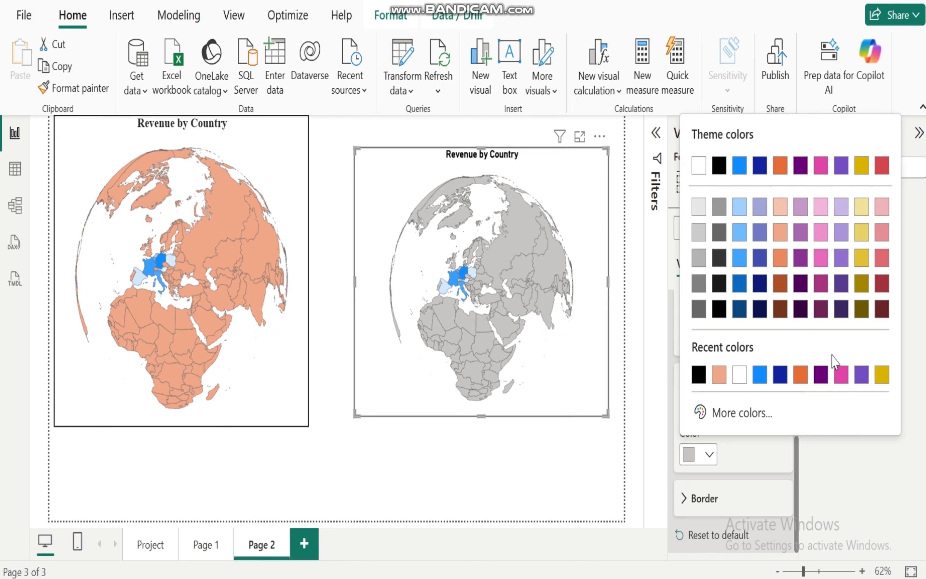
pyautogui.click(862, 233)
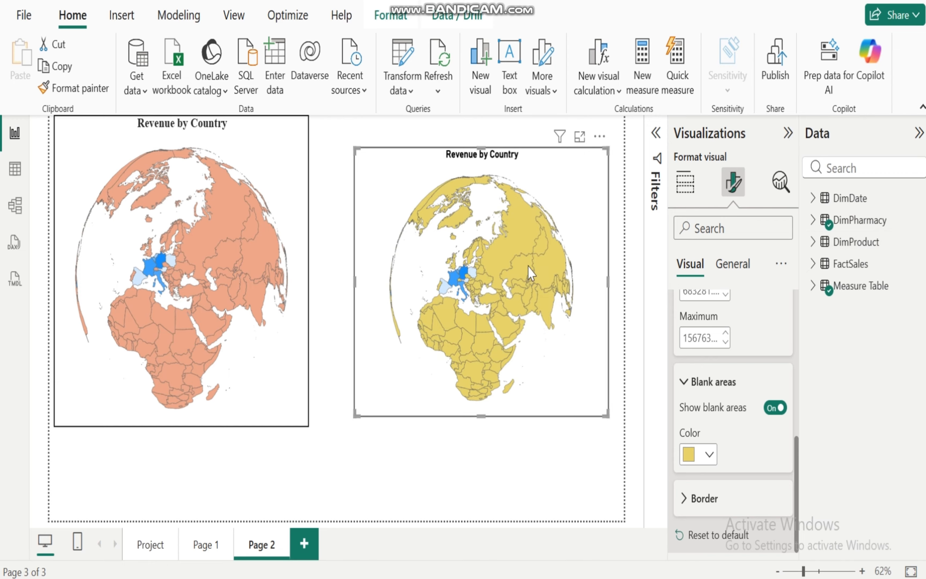
# Try the red, light gray and light orange theme colors on the shape map's blank areas
pyautogui.click(710, 454)
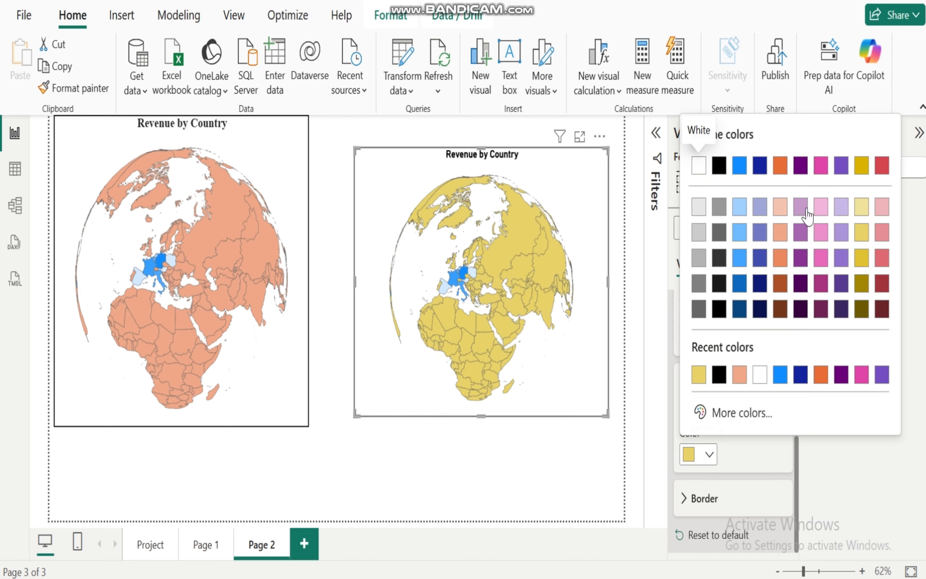
pyautogui.click(882, 166)
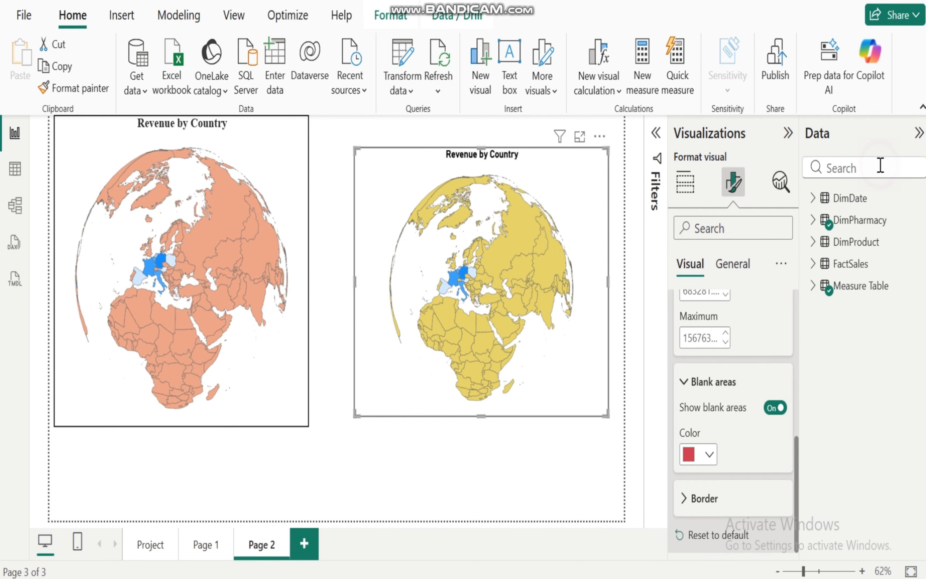
pyautogui.click(709, 455)
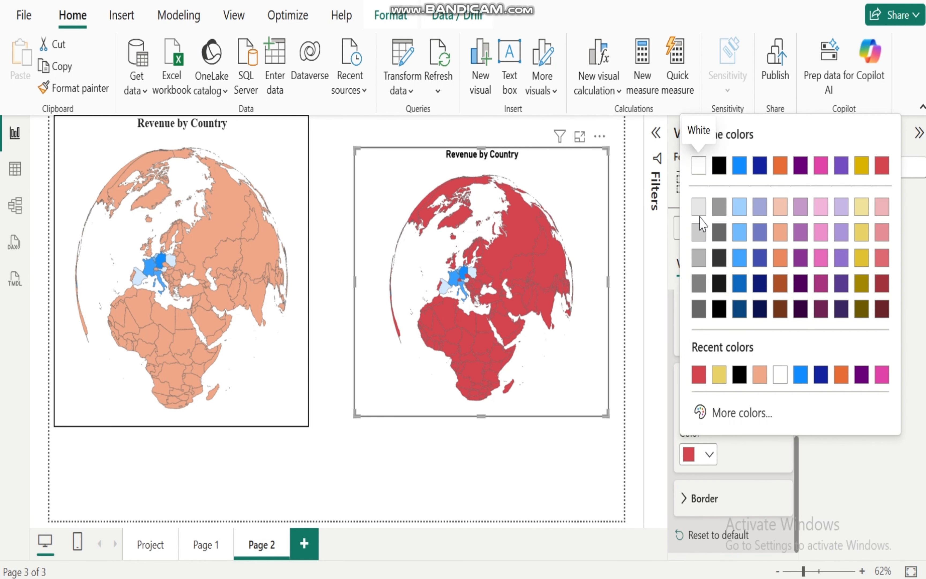
pyautogui.click(699, 232)
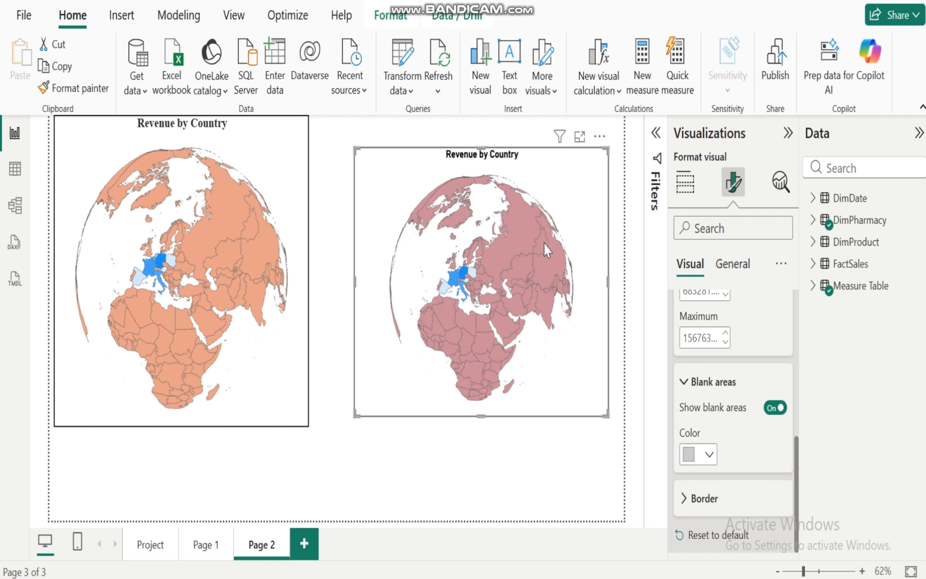
pyautogui.click(708, 456)
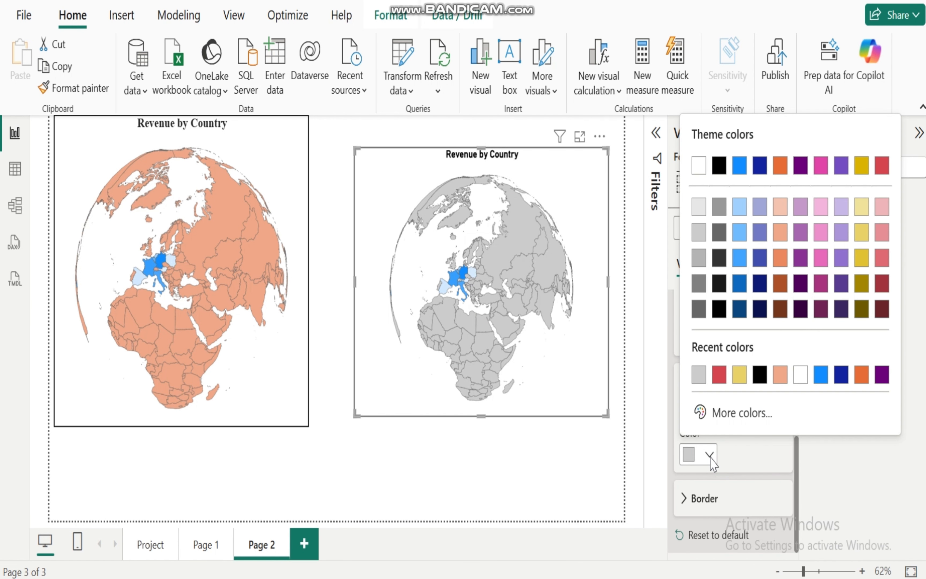
pyautogui.click(781, 232)
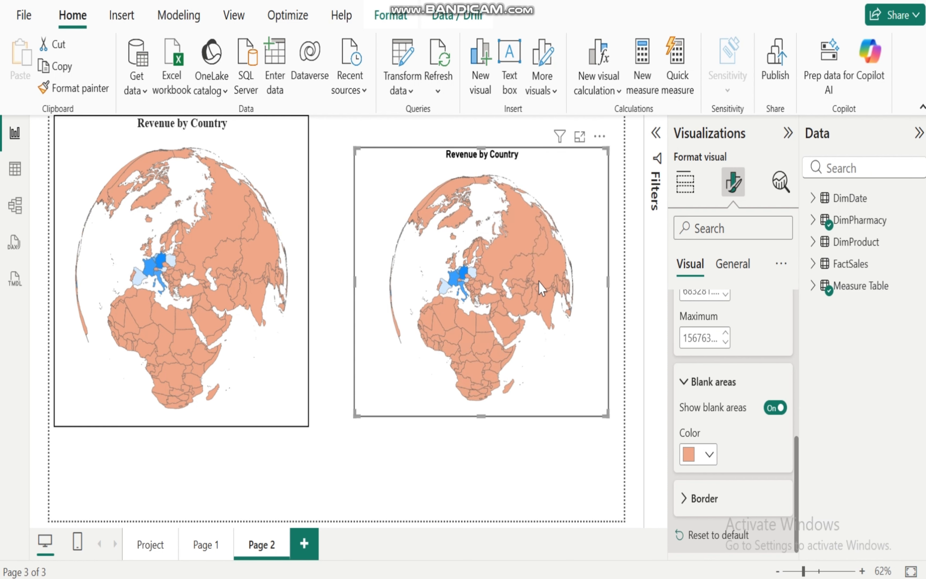
# Give the blank areas a custom color, trying mint and light blue hues before settling on light green #87F0AB
pyautogui.click(710, 455)
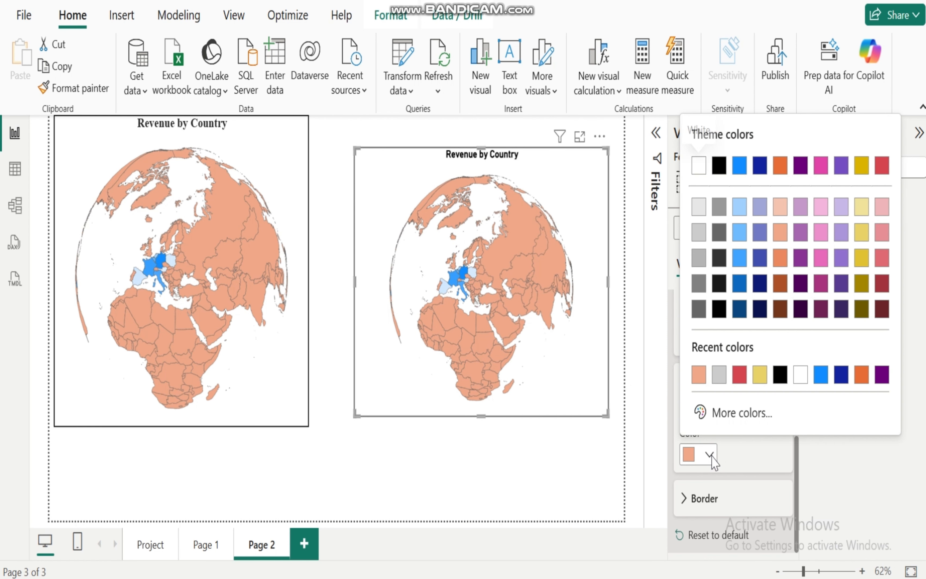
pyautogui.click(734, 421)
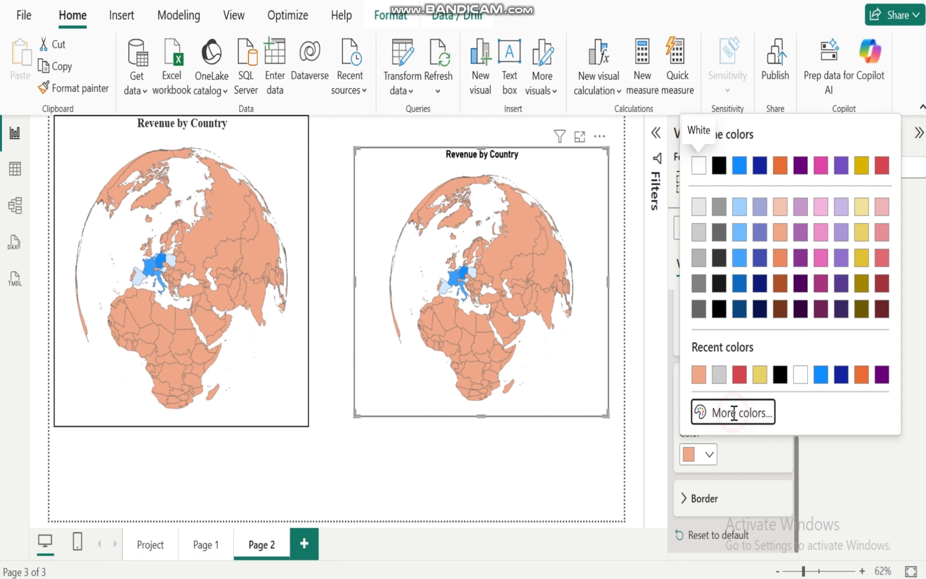
pyautogui.click(770, 350)
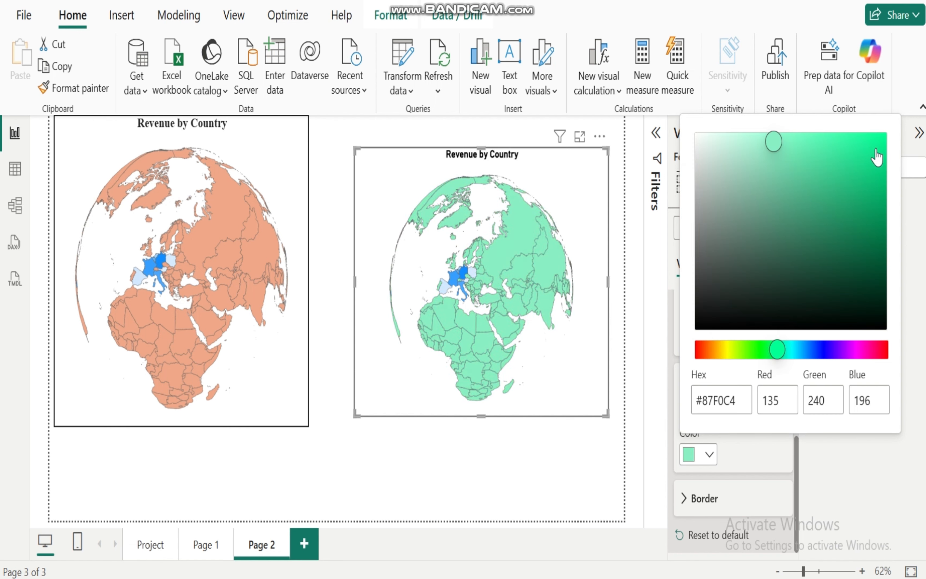
pyautogui.click(792, 354)
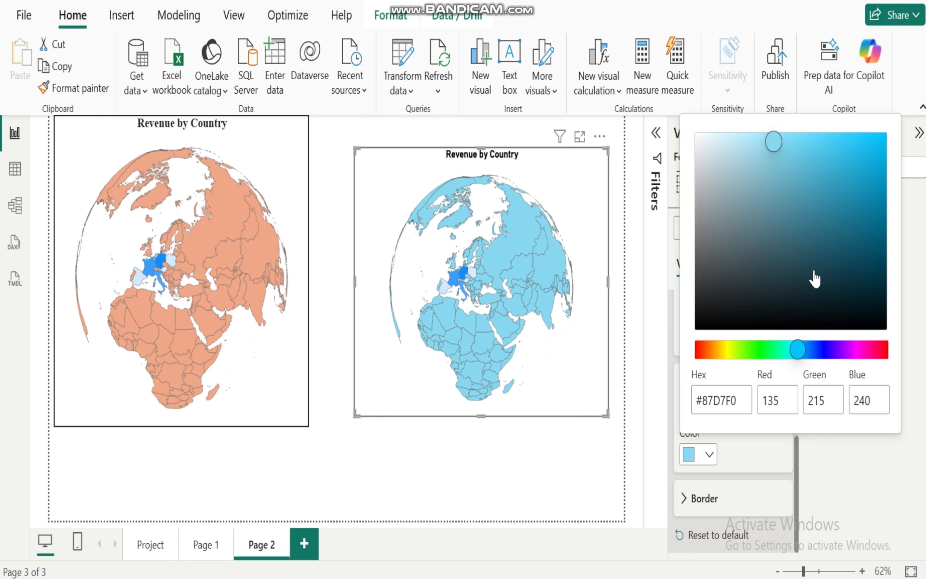
pyautogui.click(763, 354)
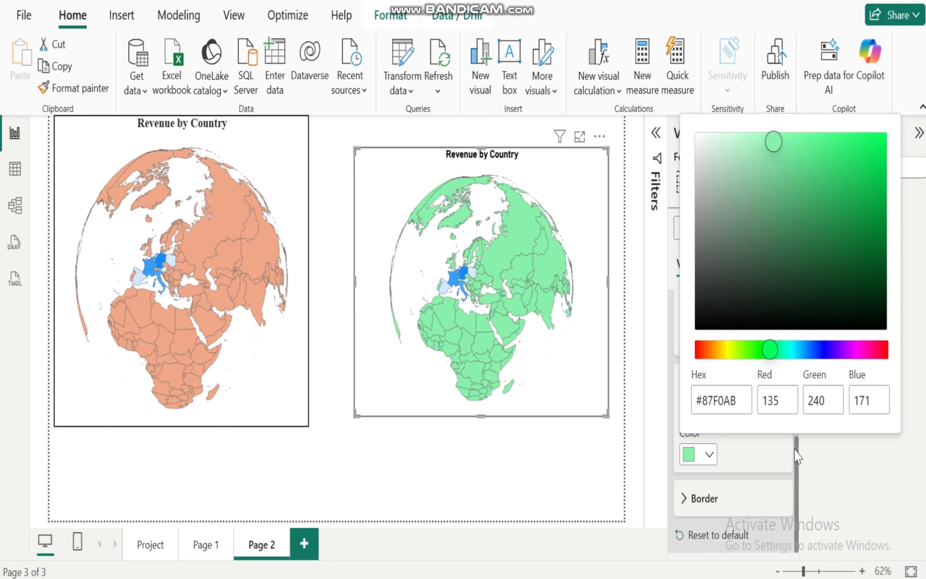
pyautogui.click(765, 456)
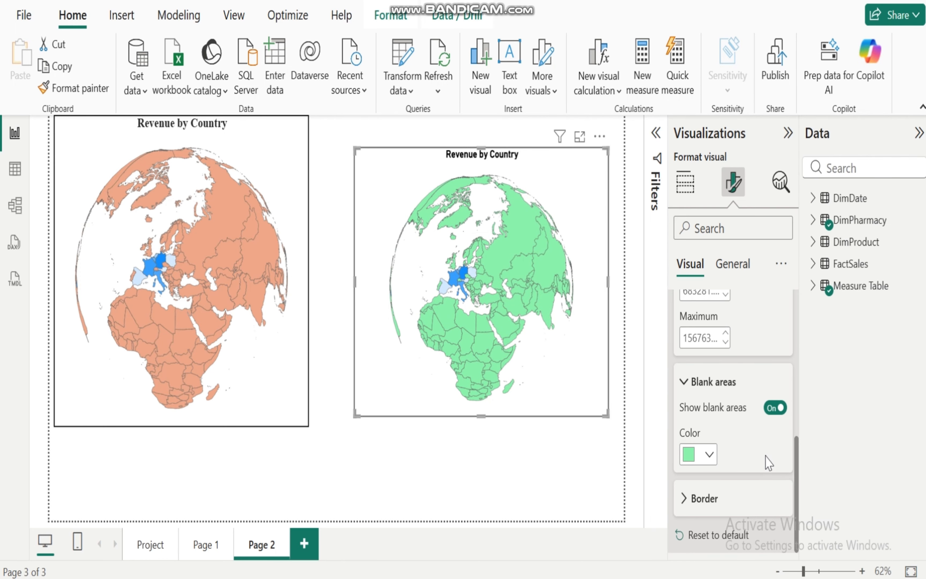